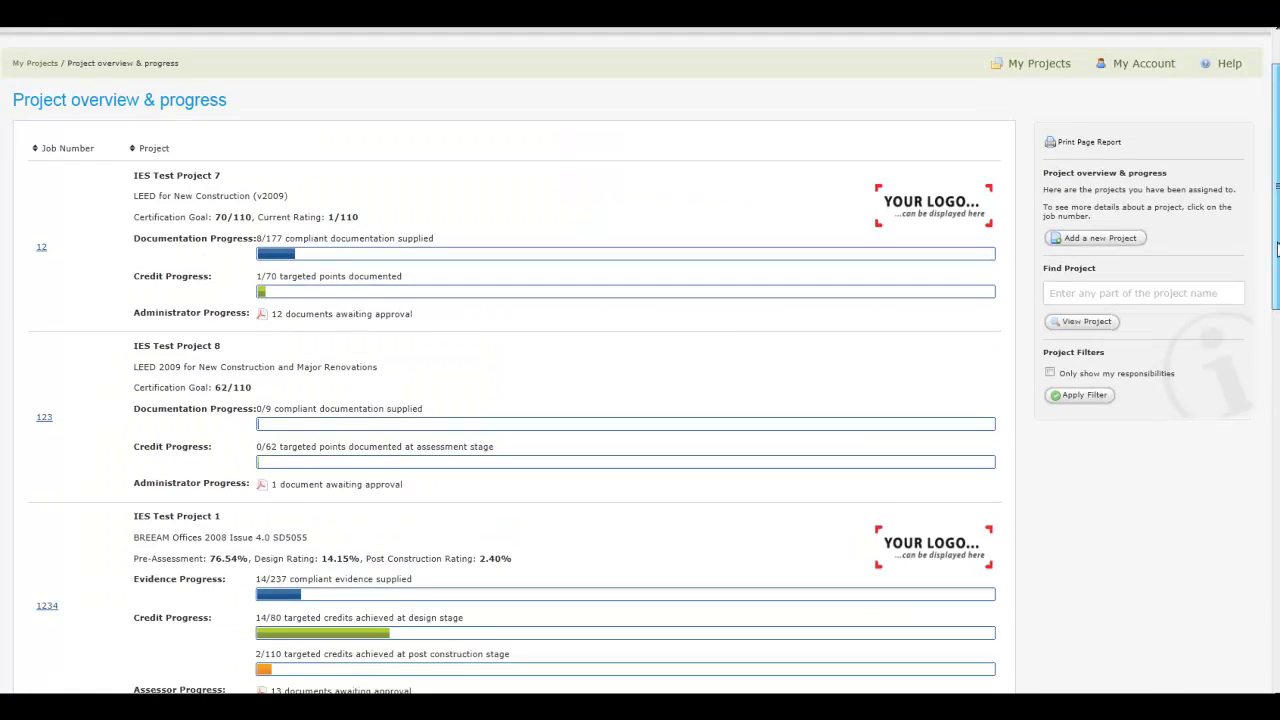
Step: Scroll back to the top of the project list and open IES Test Project 7's details
scroll(520, 360, down, 5)
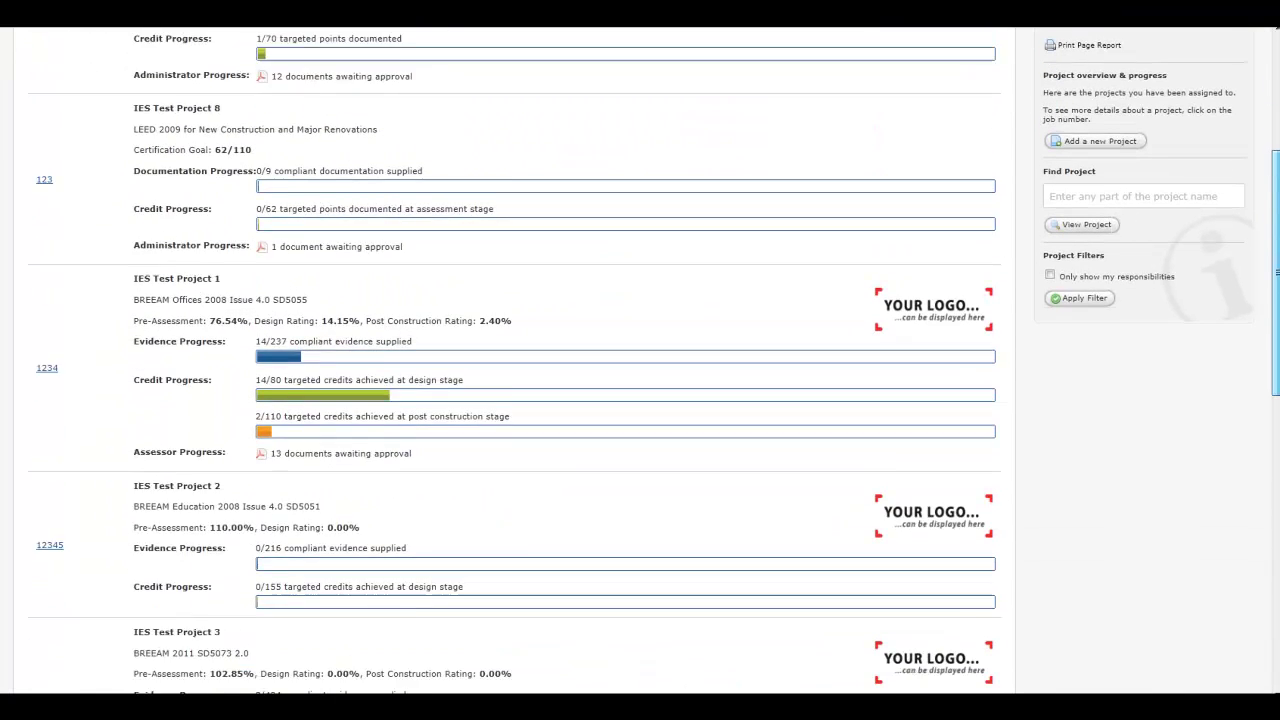
scroll(755, 350, up, 5)
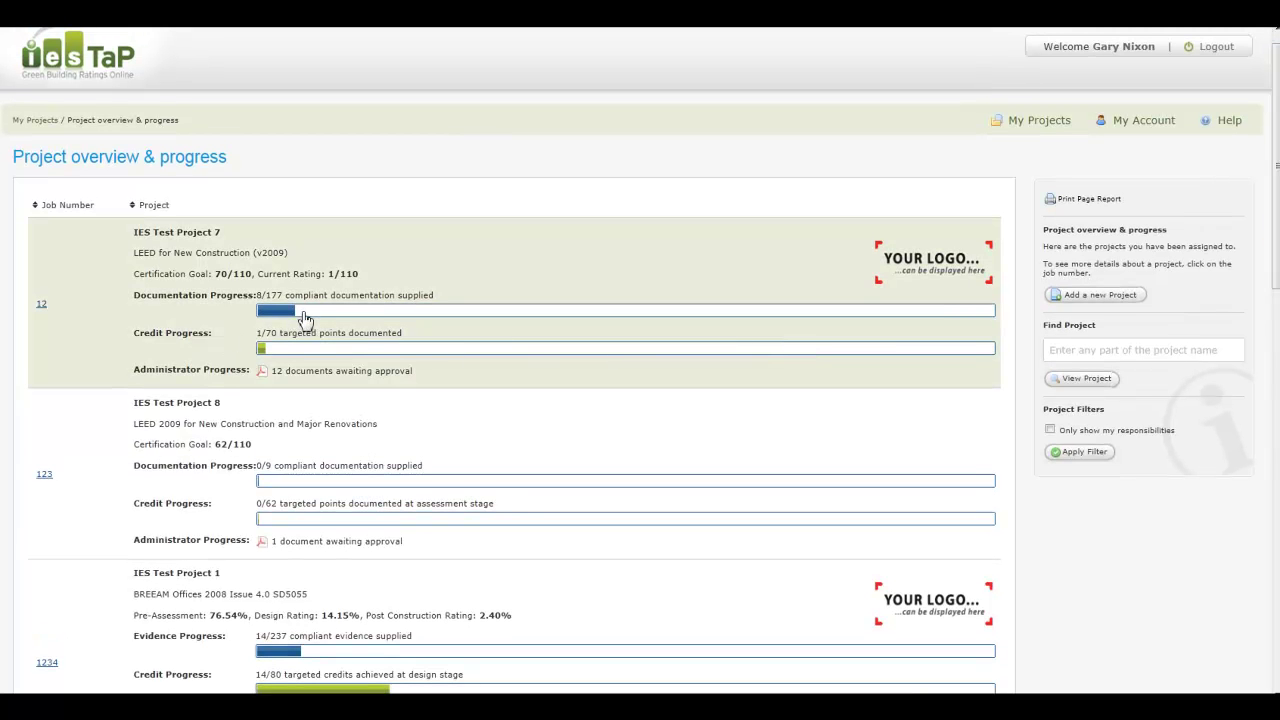
click(358, 352)
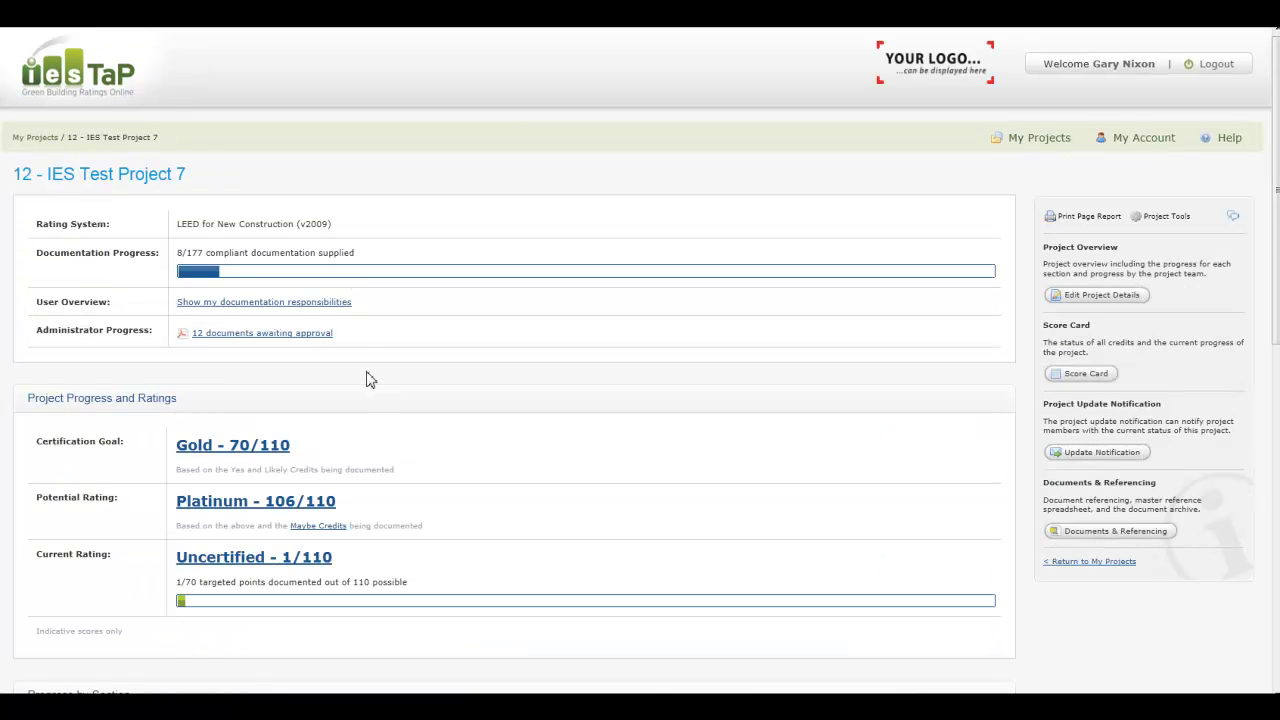
Step: Scroll through Project 7's Progress by Section and Progress by Project Team panels
scroll(372, 420, down, 1)
scroll(372, 420, down, 4)
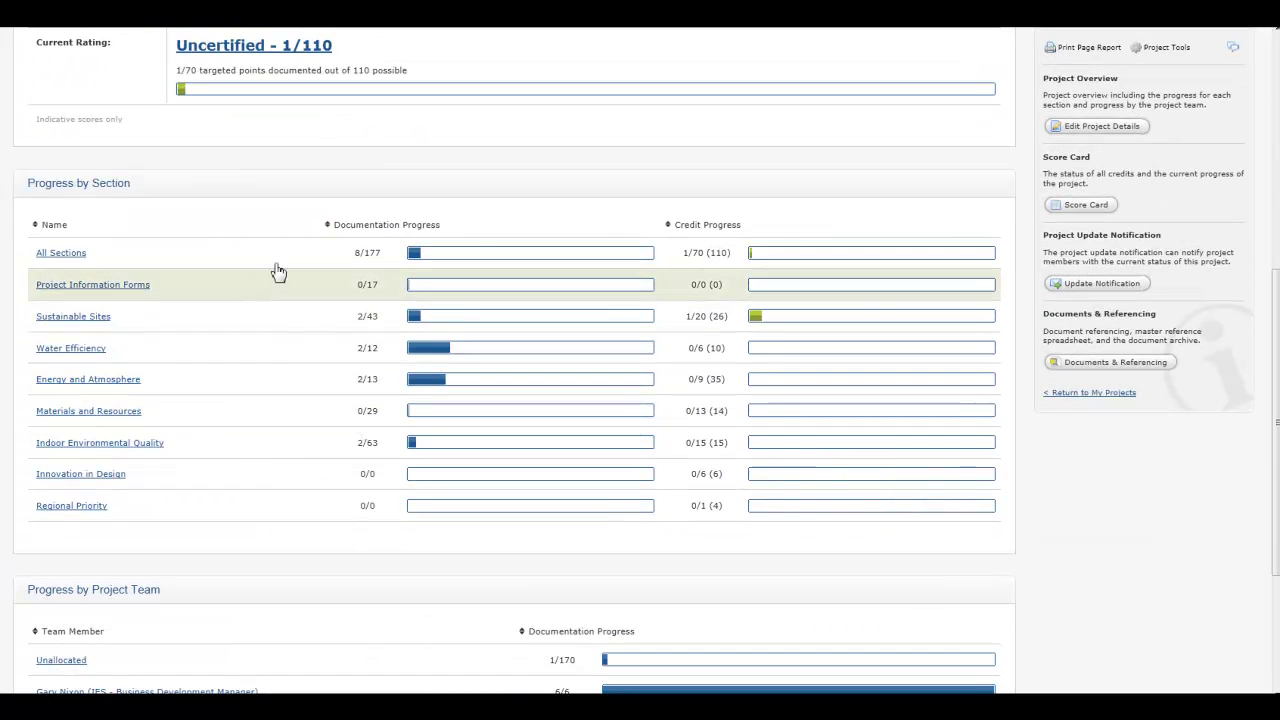
scroll(443, 530, down, 3)
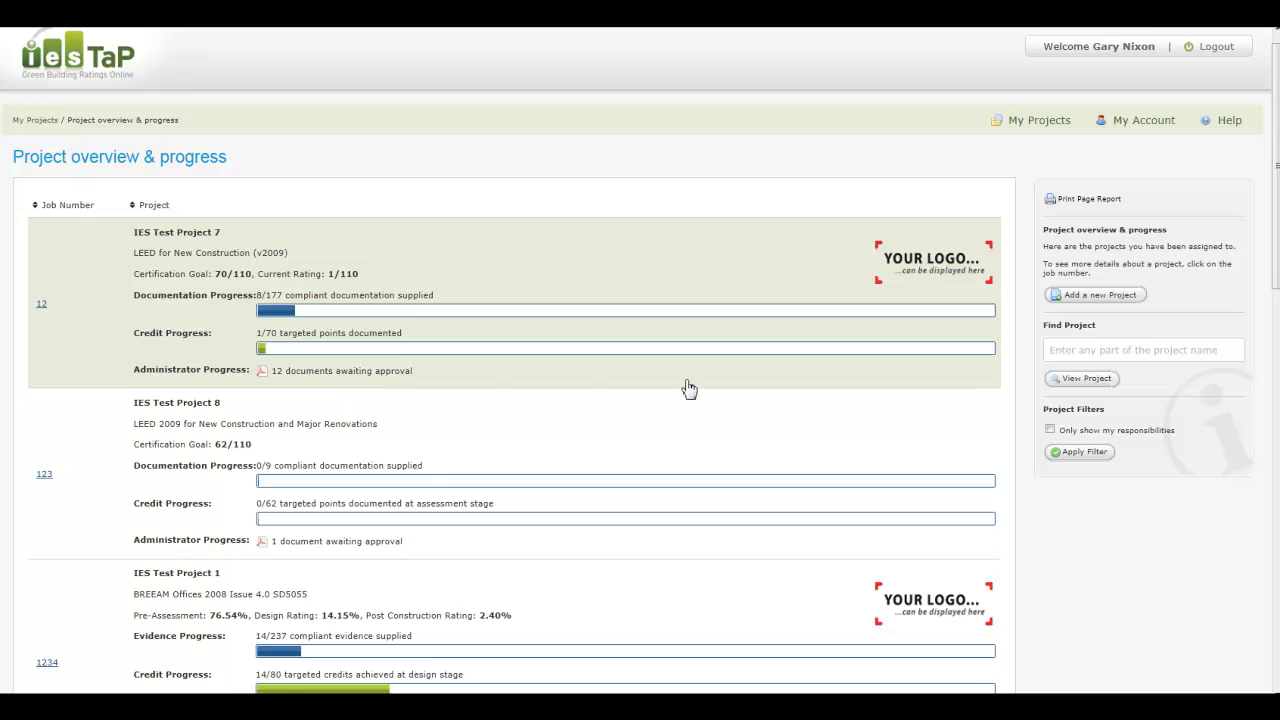
Step: Review Project 7's Score Card of targeted credits, then open its Maybe Credits report
click(862, 245)
click(1088, 377)
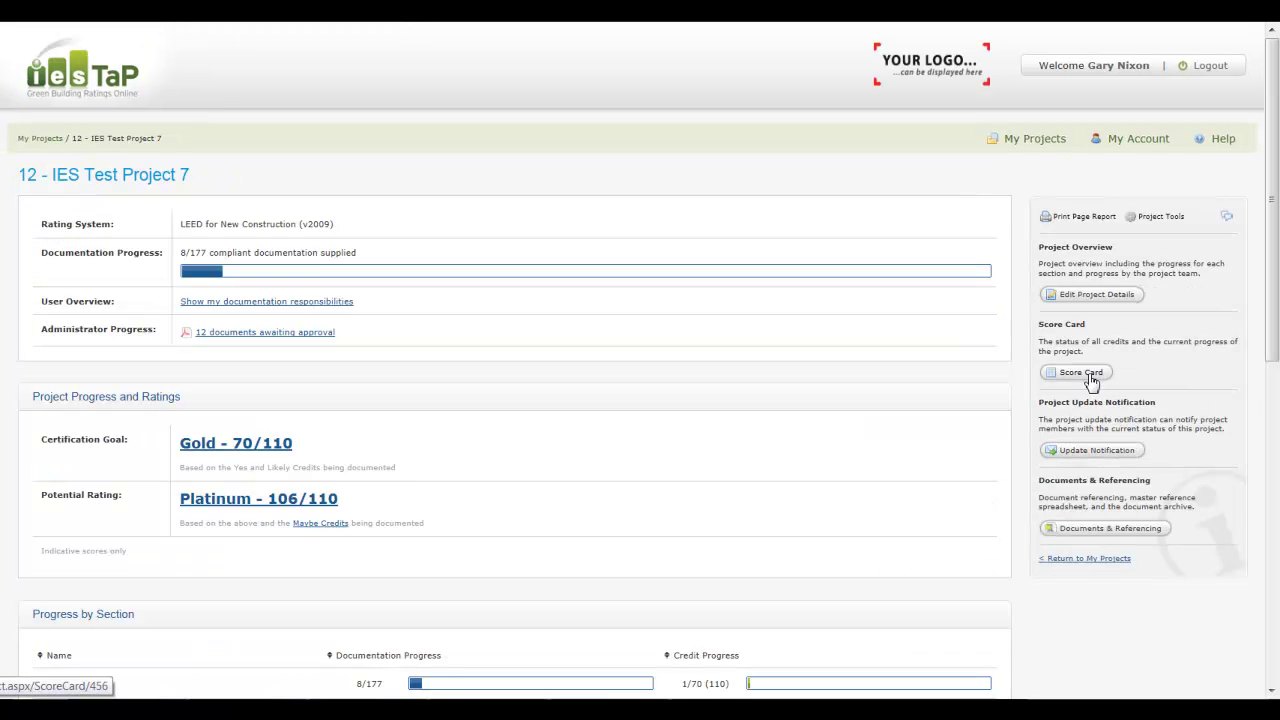
drag(1274, 120, 1269, 358)
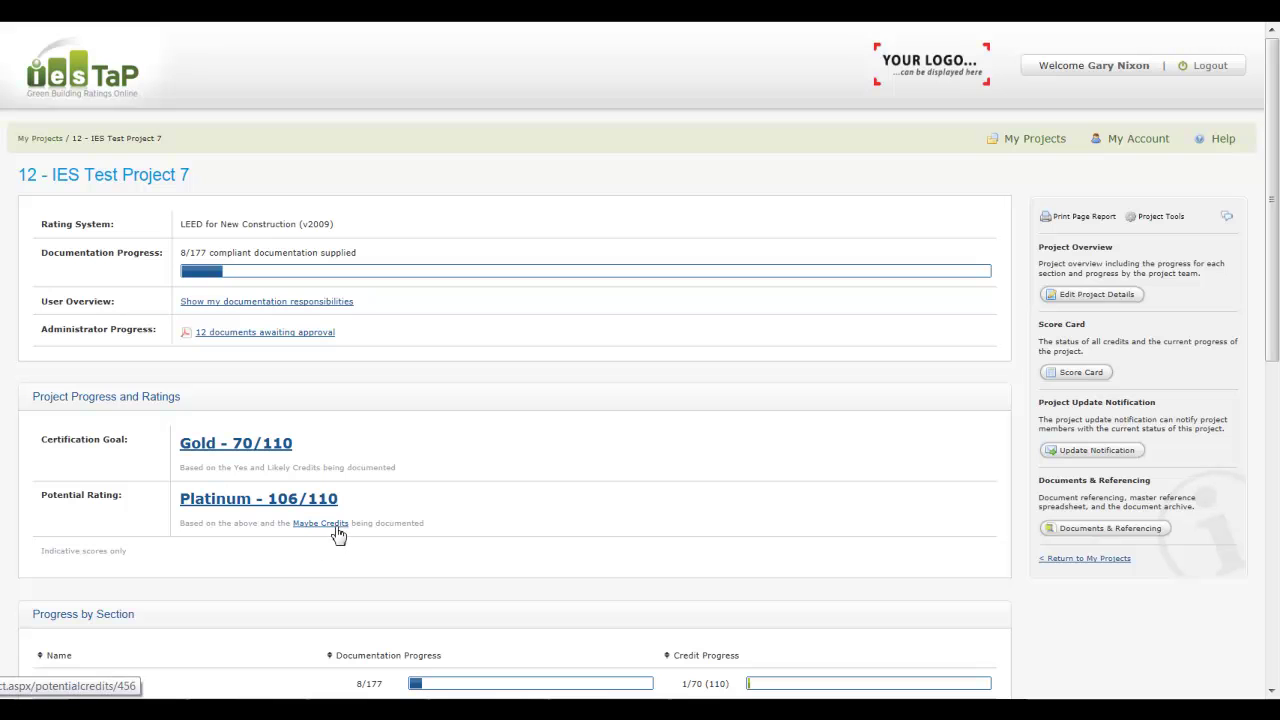
click(336, 528)
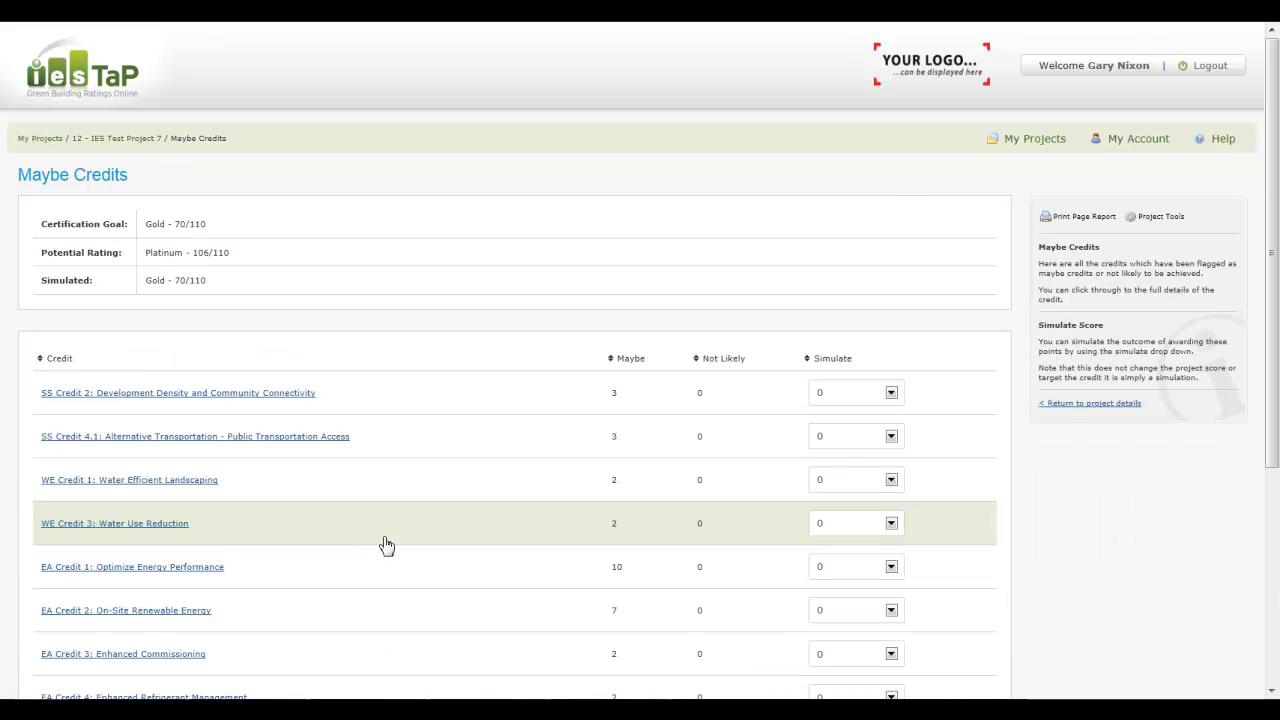
Step: Check EA Credit 2's Simulate choices, then go to the LEED Online link-up for WE Credit 1
scroll(380, 546, down, 2)
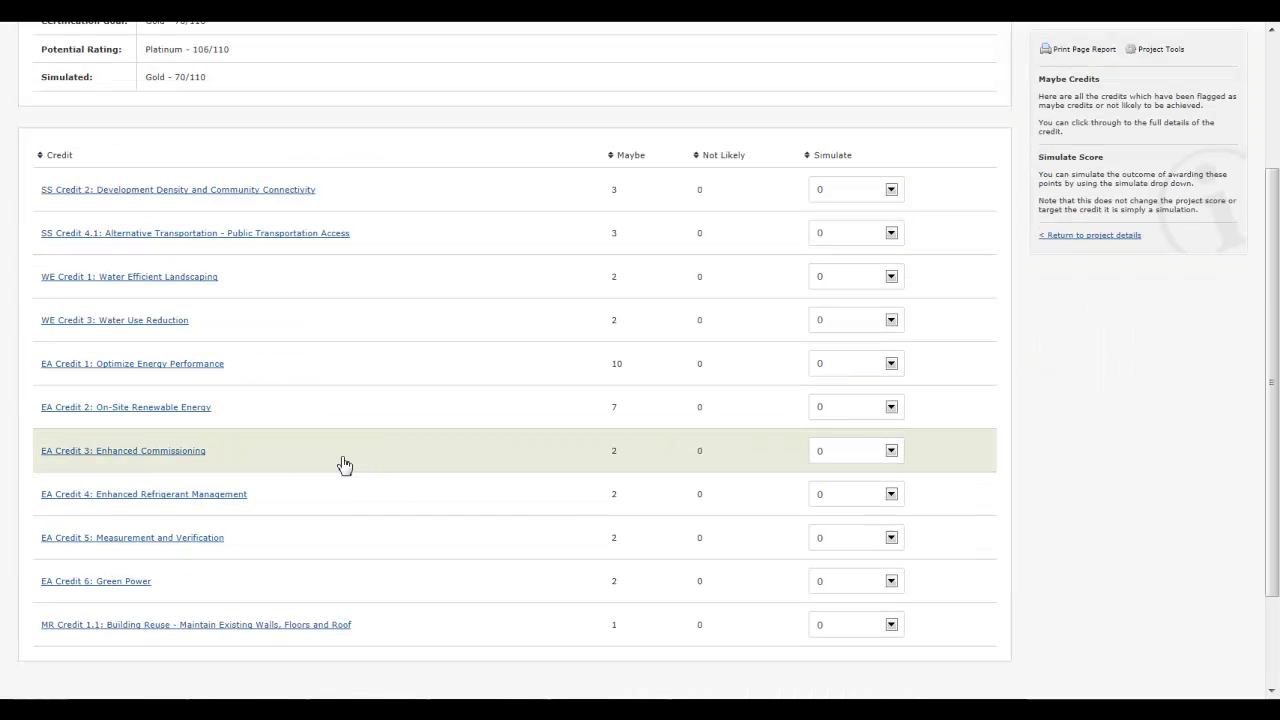
click(891, 408)
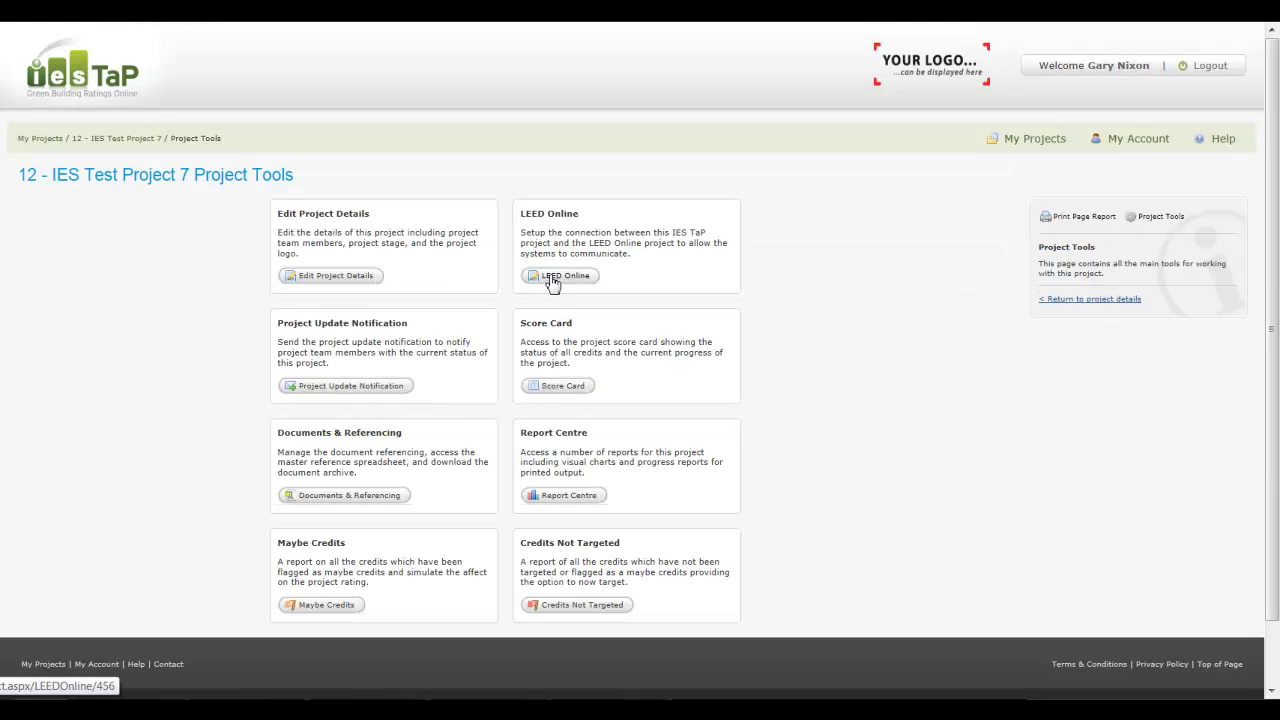
click(552, 280)
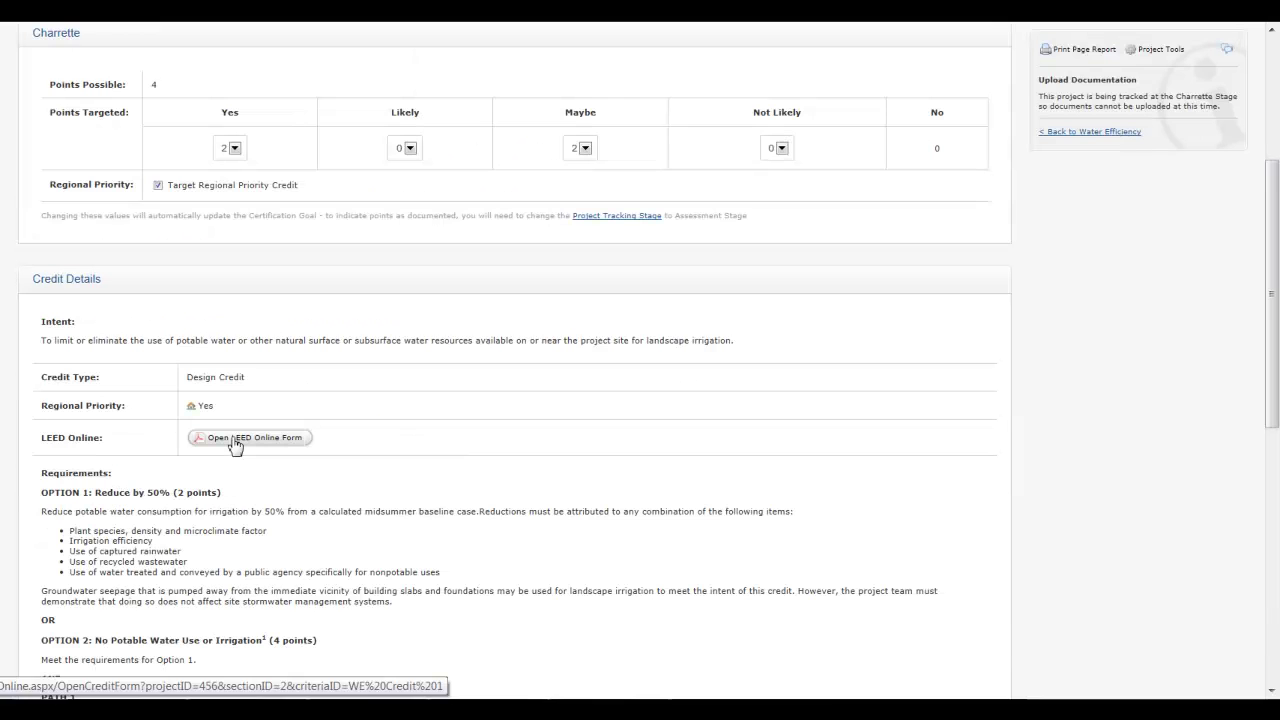
Step: Complete the WE Credit 1 LEED Online form choosing no permanent irrigation, then save it
click(236, 441)
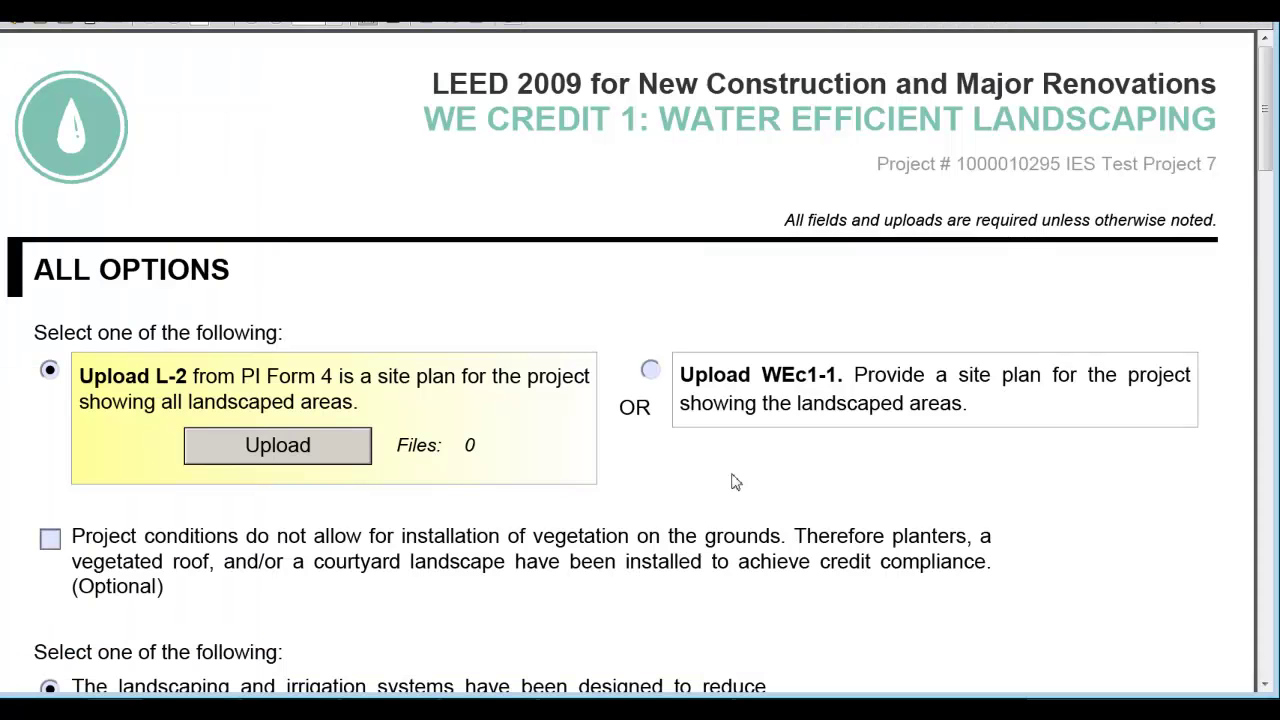
drag(1270, 161, 1272, 253)
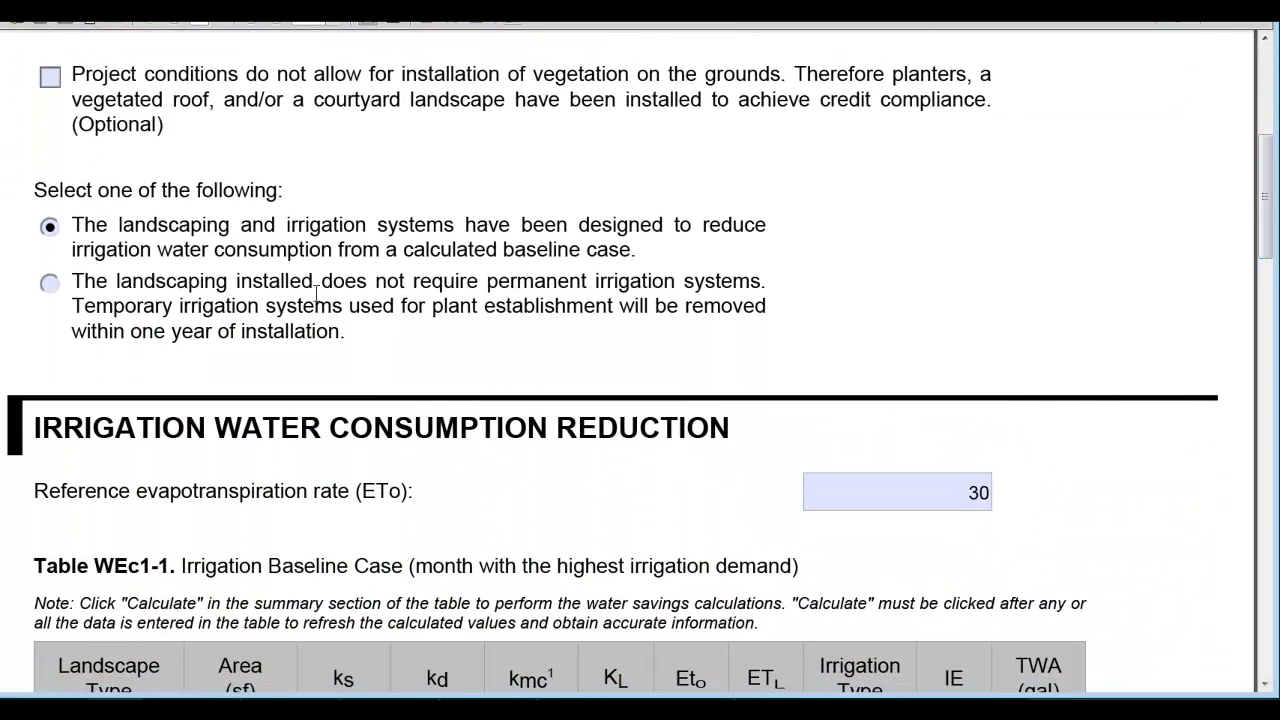
click(49, 290)
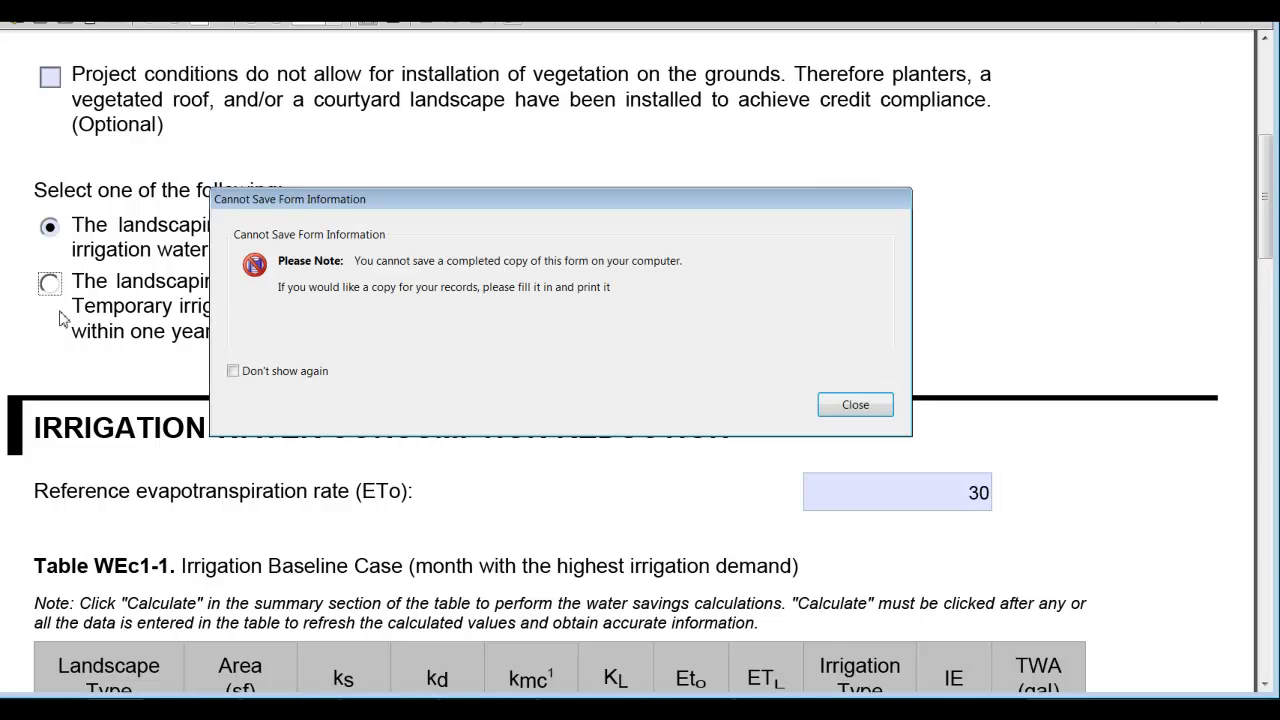
click(840, 404)
drag(1270, 238, 1270, 289)
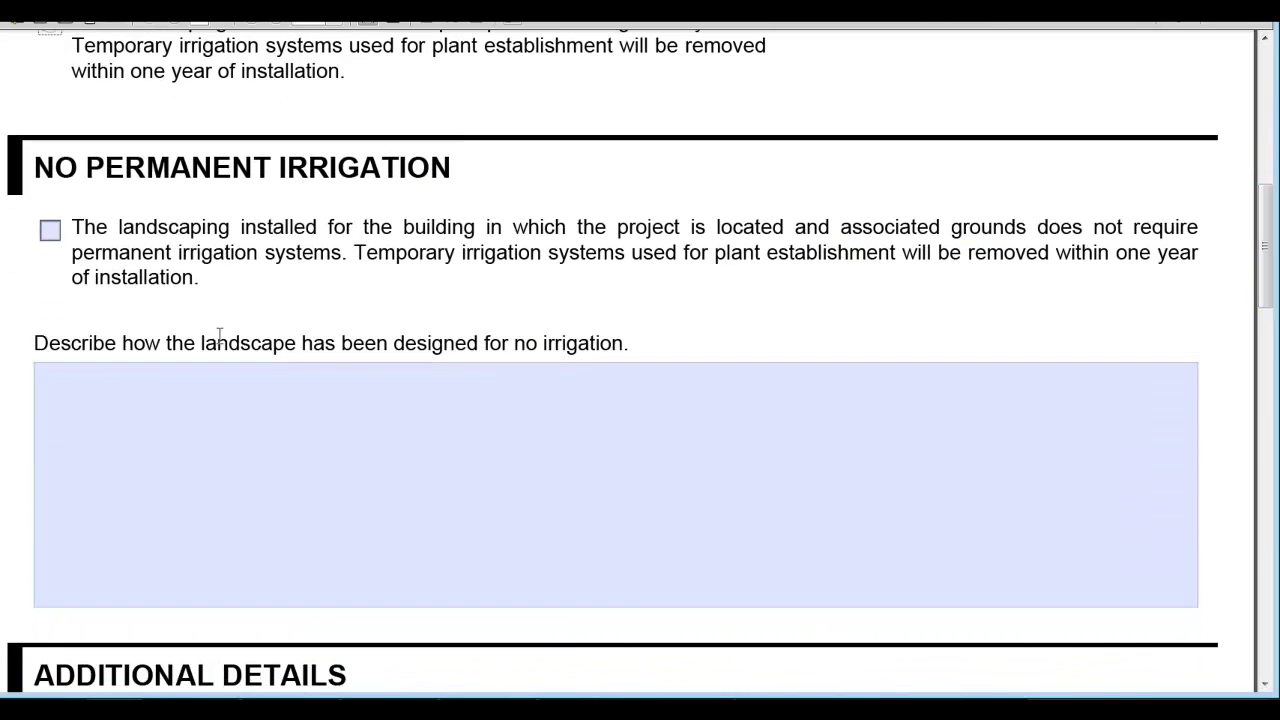
click(49, 230)
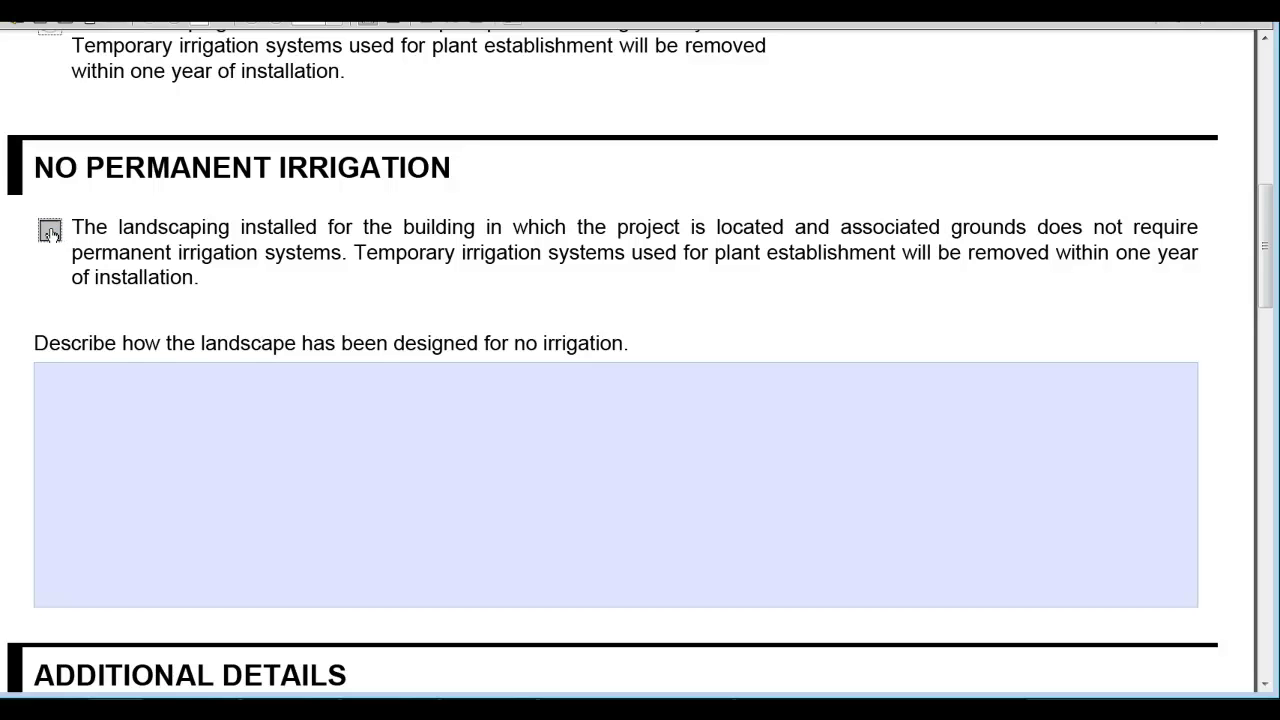
click(300, 380)
scroll(700, 400, down, 8)
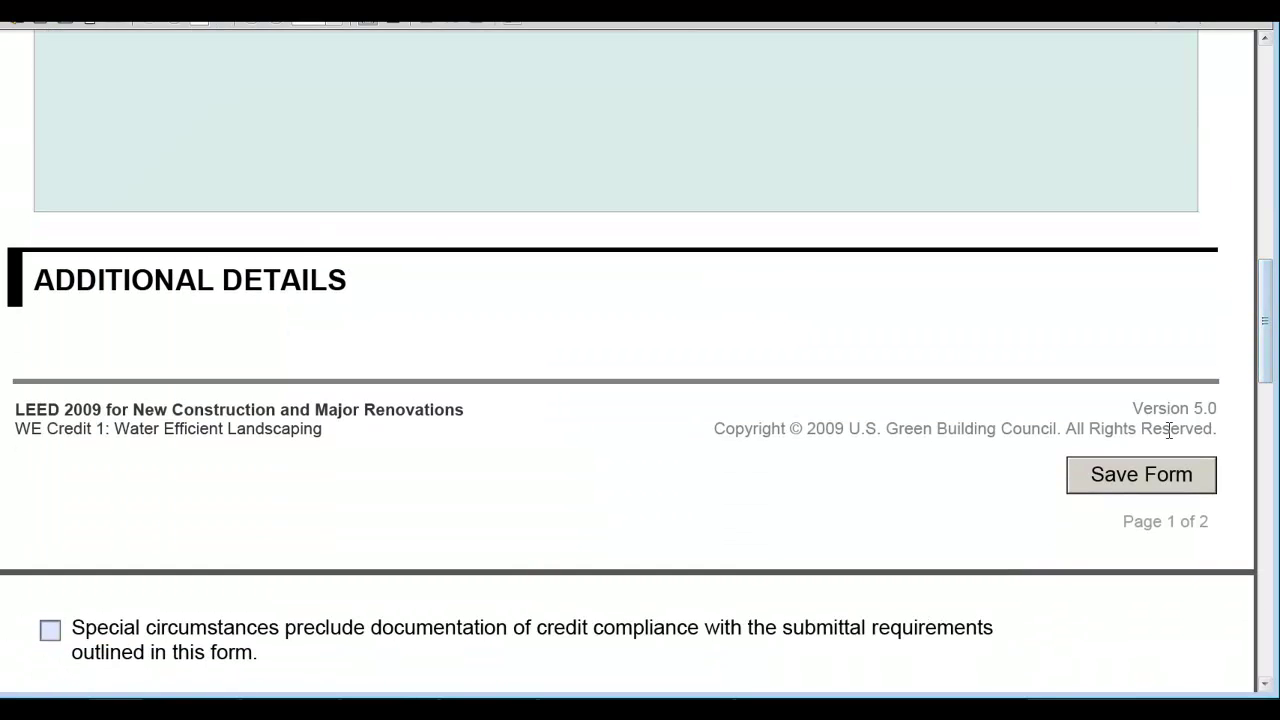
click(1147, 483)
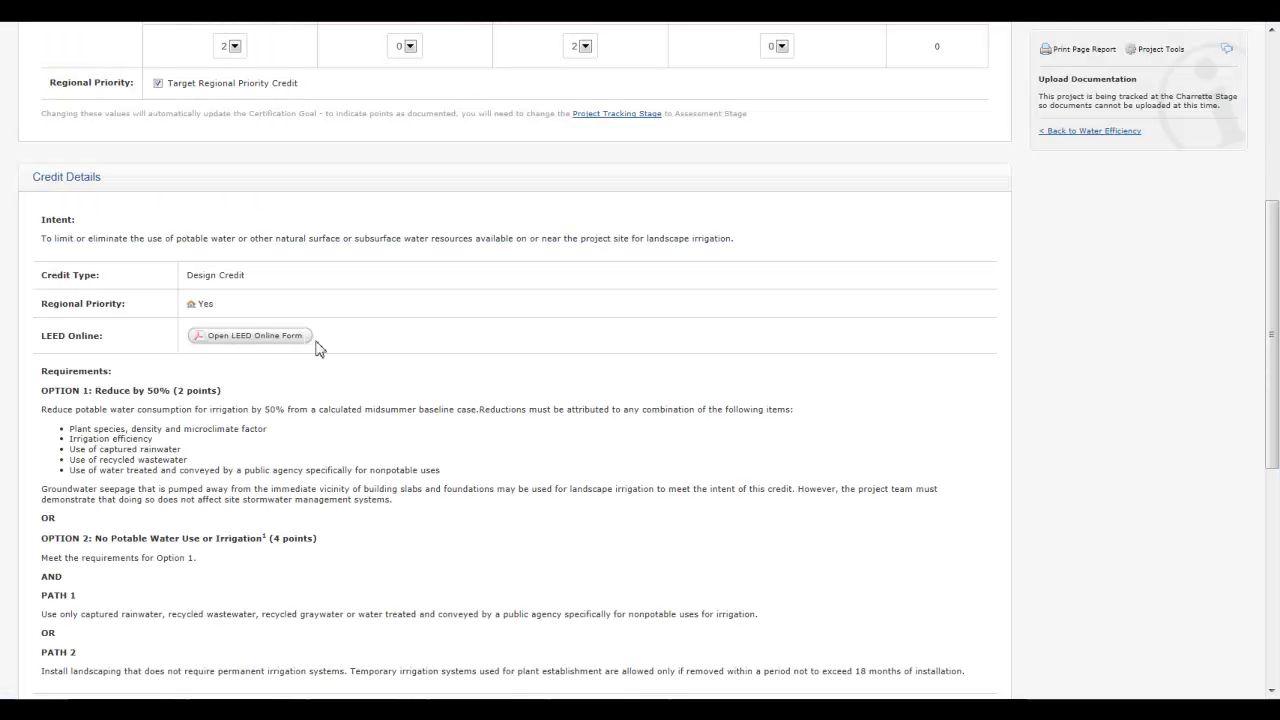
scroll(318, 347, down, 2)
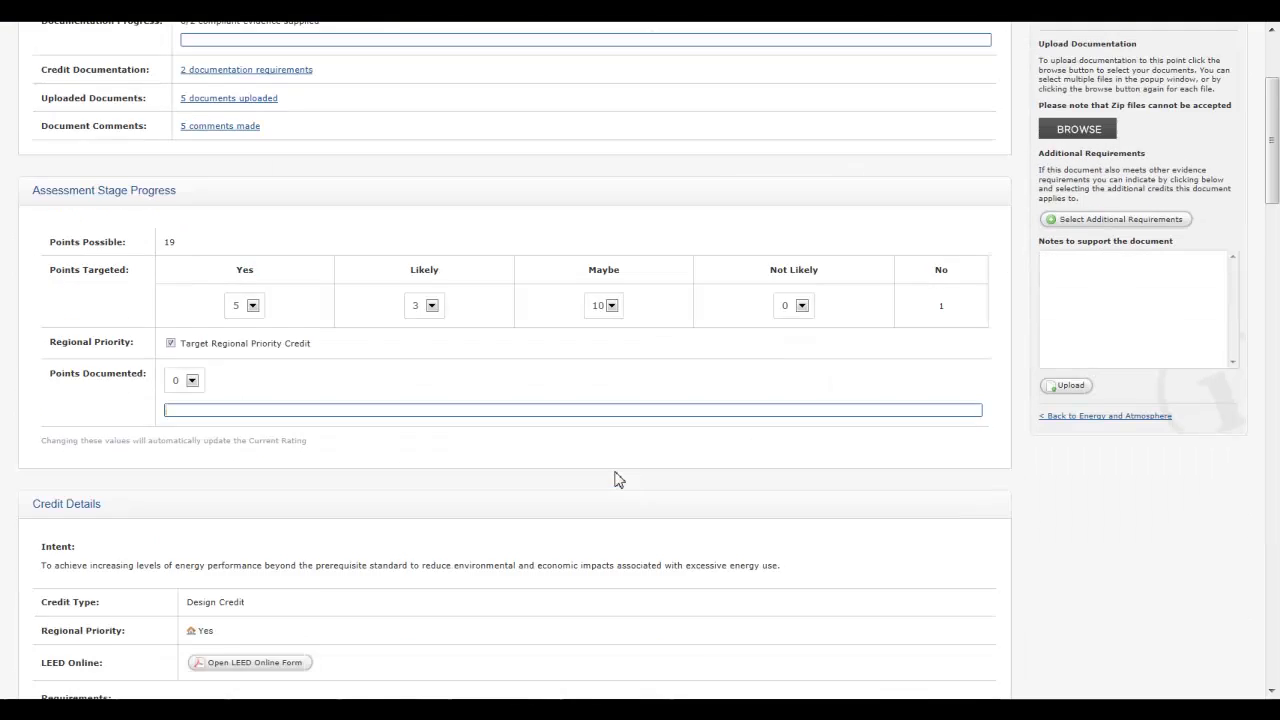
Step: Assign EA Credit 1's form requirement to a team member, due 30 November 2012
scroll(614, 480, down, 10)
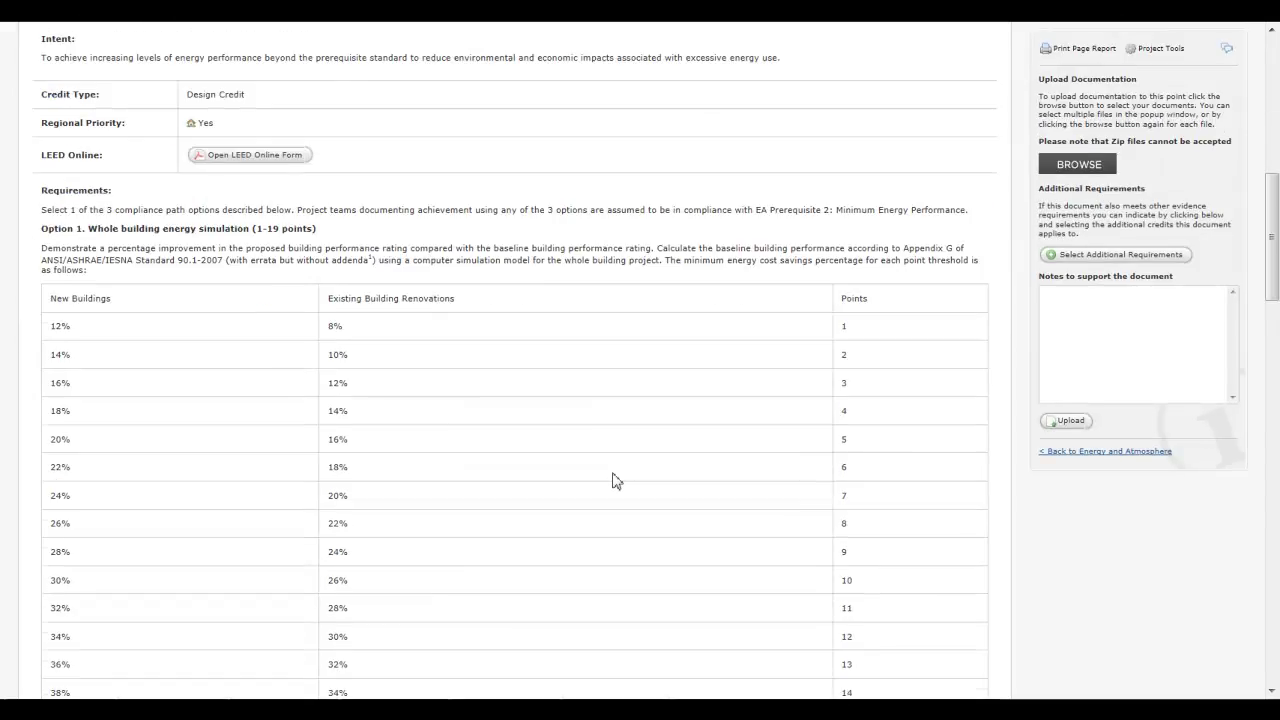
scroll(614, 481, down, 10)
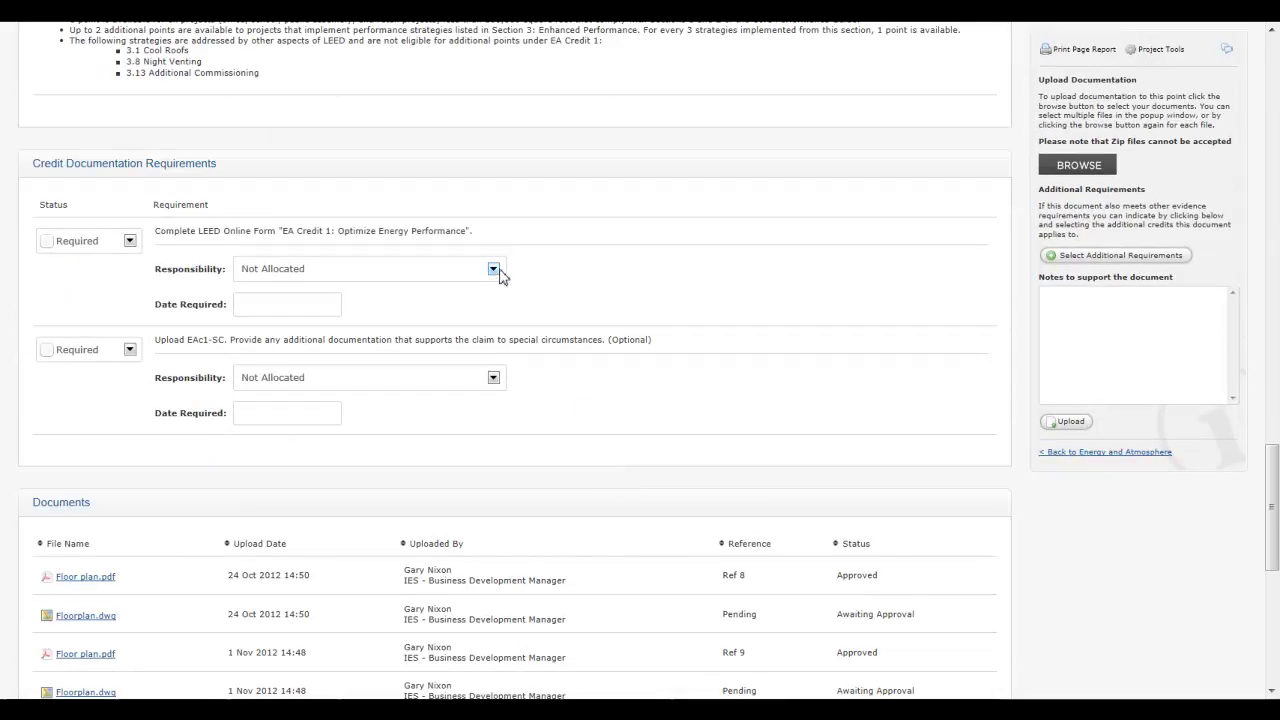
click(494, 270)
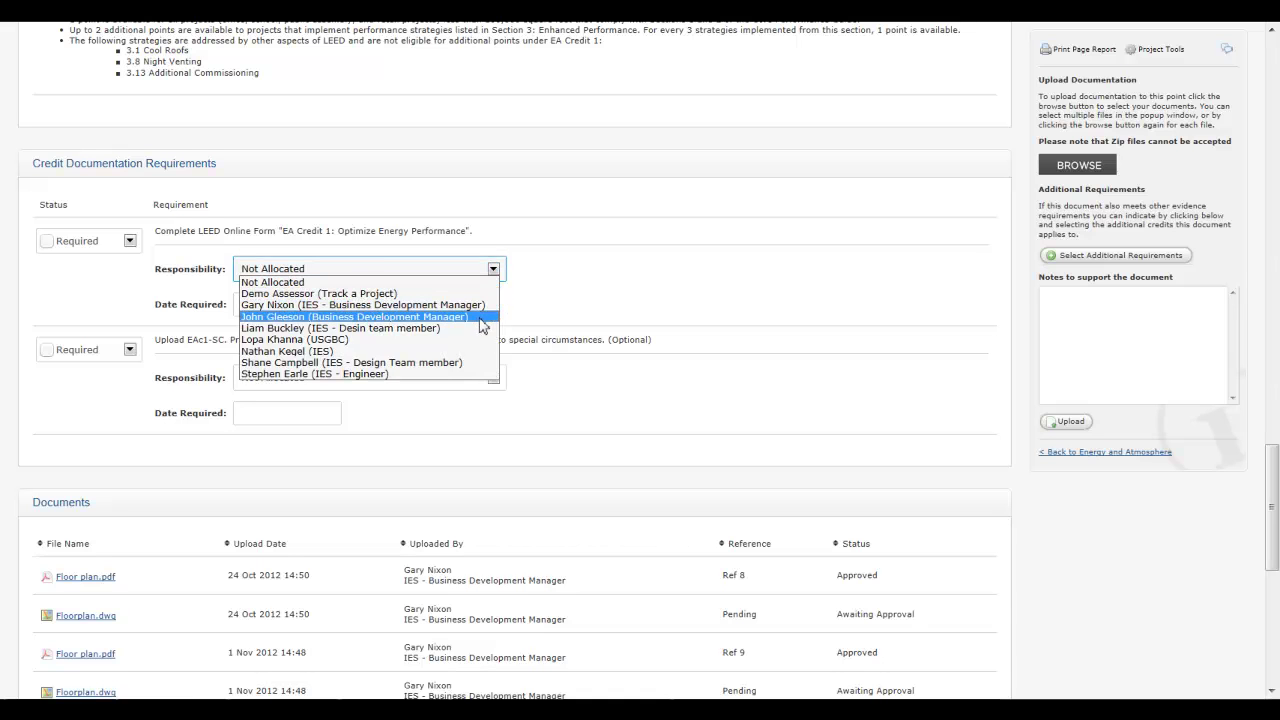
click(473, 352)
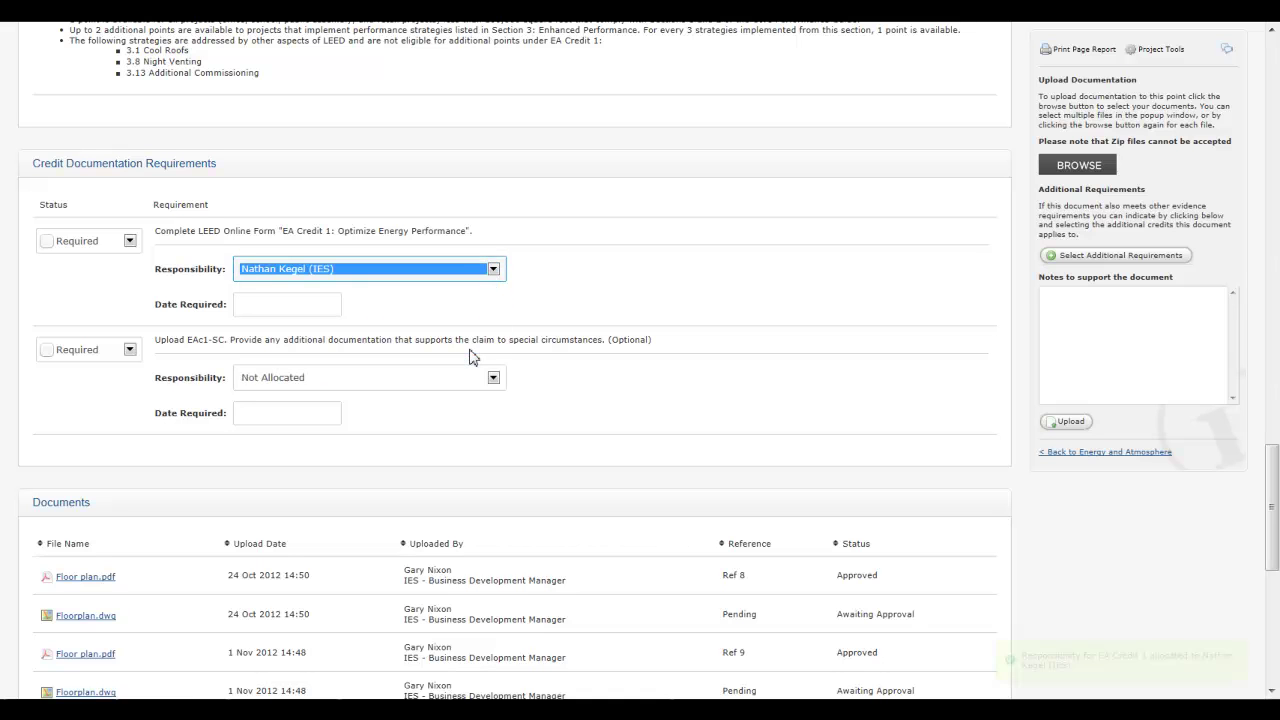
click(300, 305)
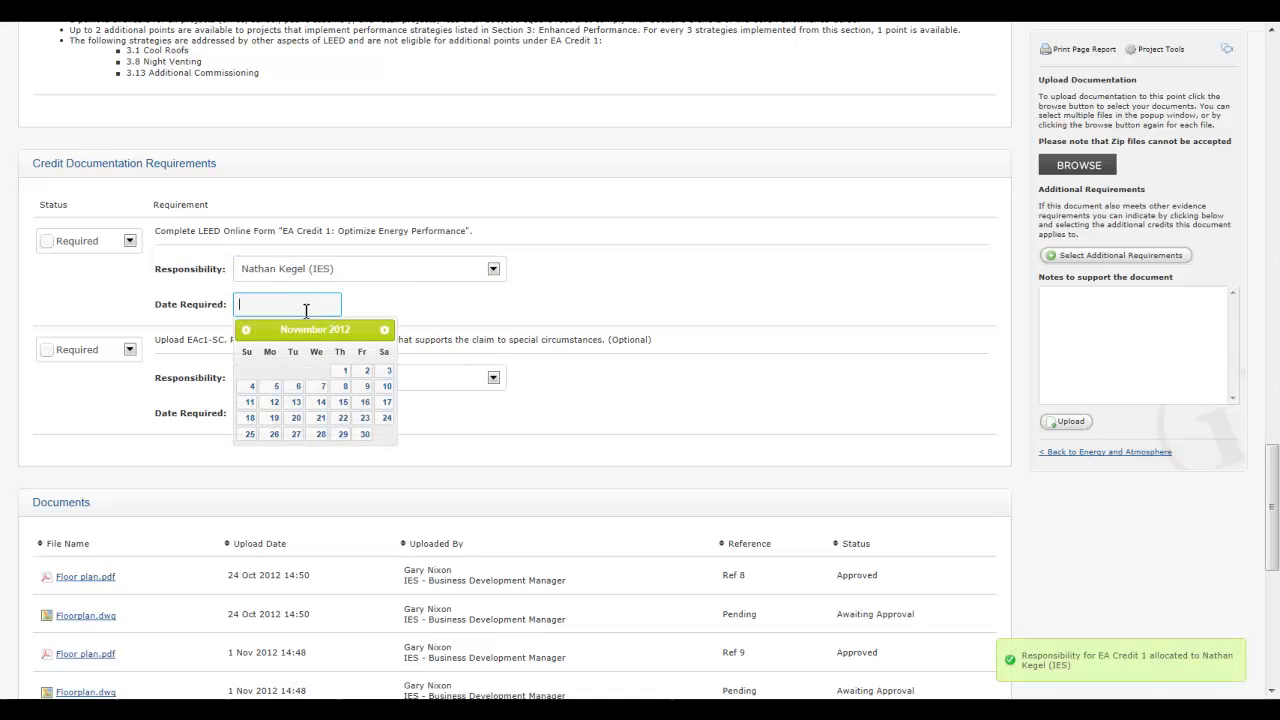
click(368, 436)
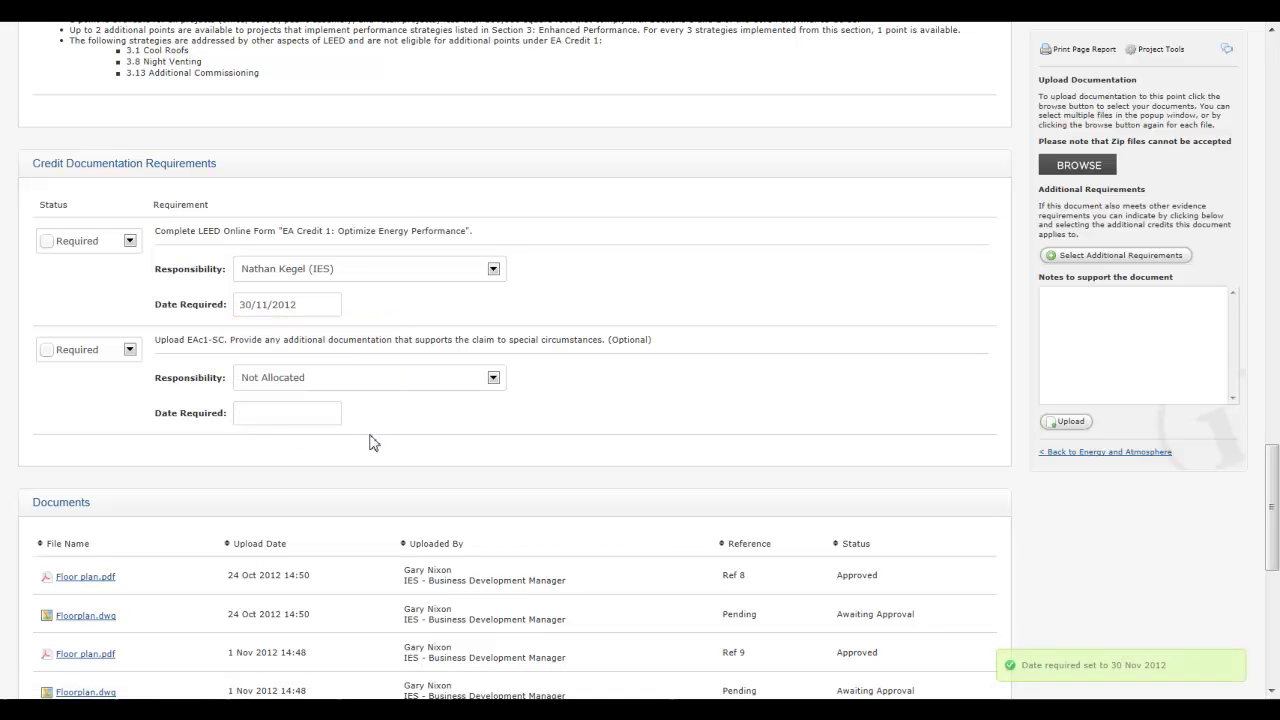
Step: Assign the special circumstances upload to the same member, due 30/11/2012, and view their responsibility overview
click(398, 381)
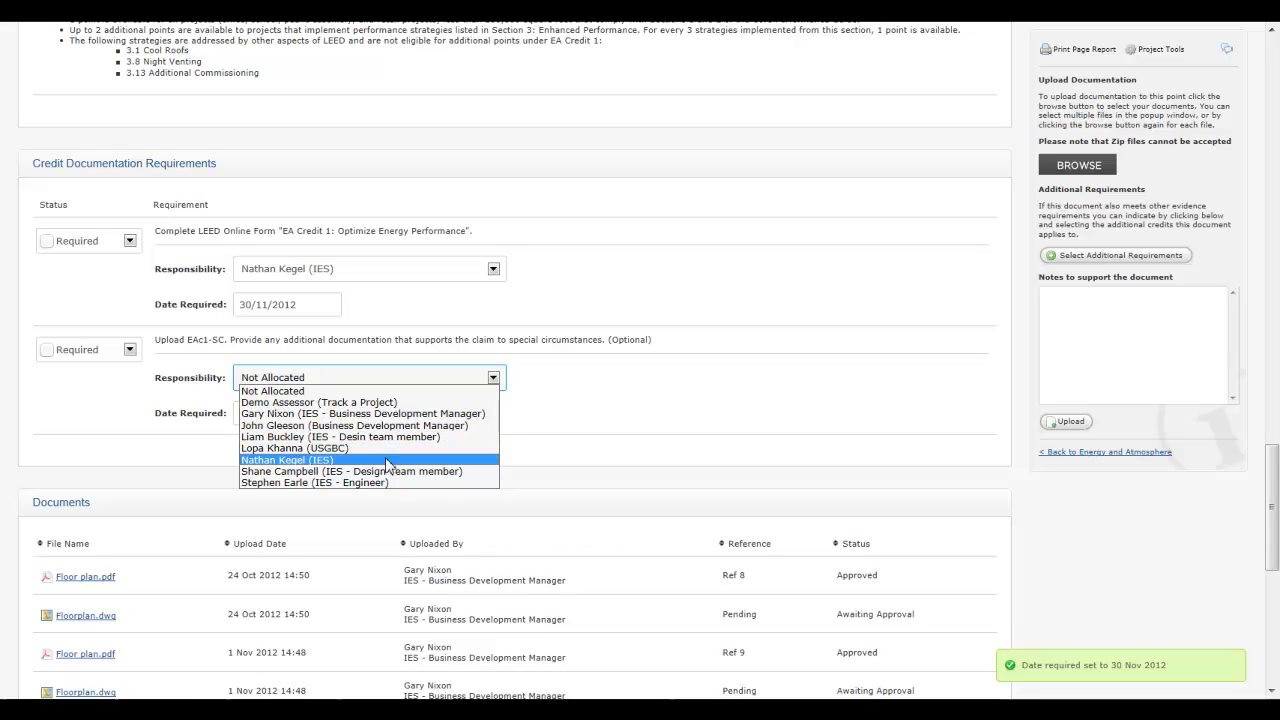
click(388, 460)
click(331, 412)
click(364, 543)
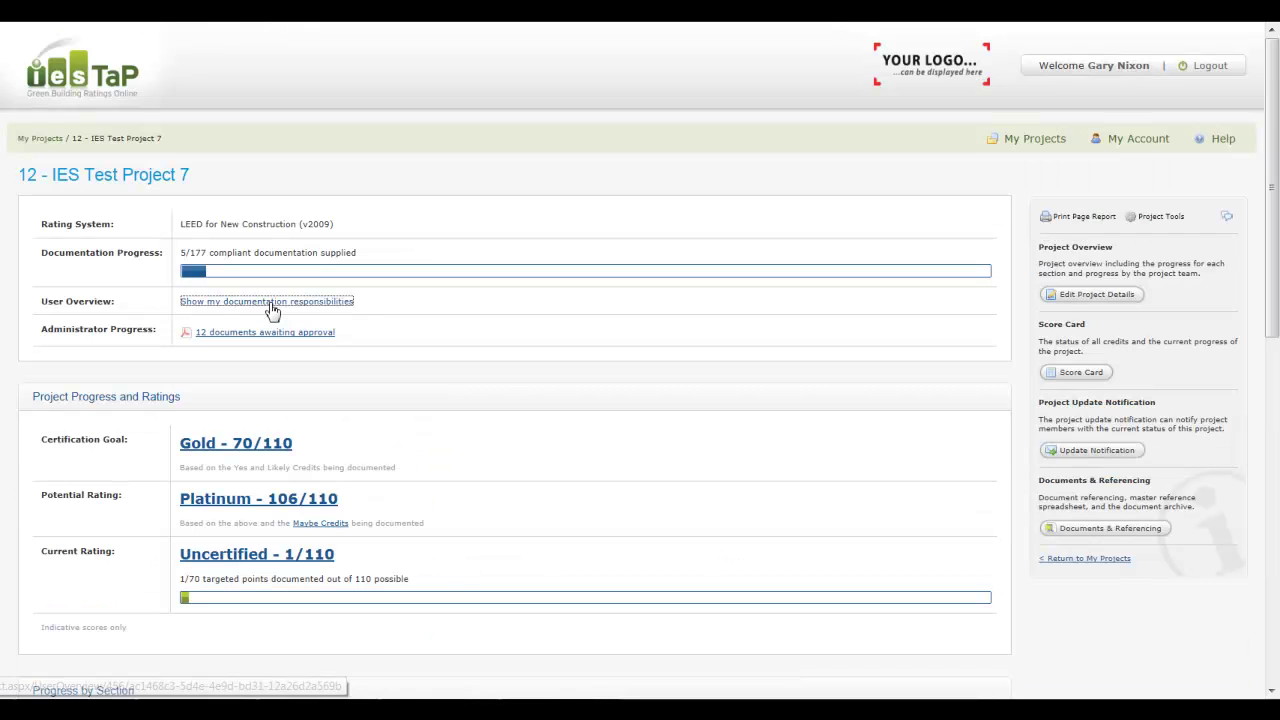
click(268, 306)
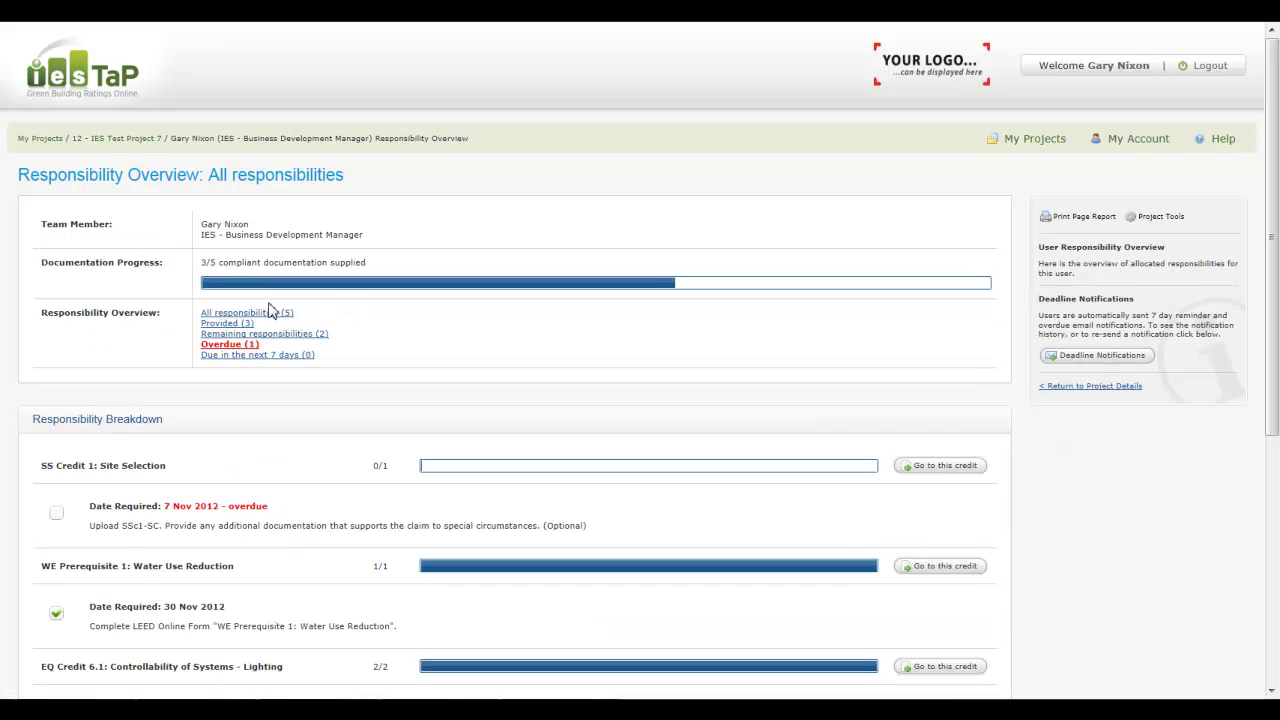
Step: Filter to remaining responsibilities and go to the EQ Credit 6.2 Thermal Comfort page
click(265, 334)
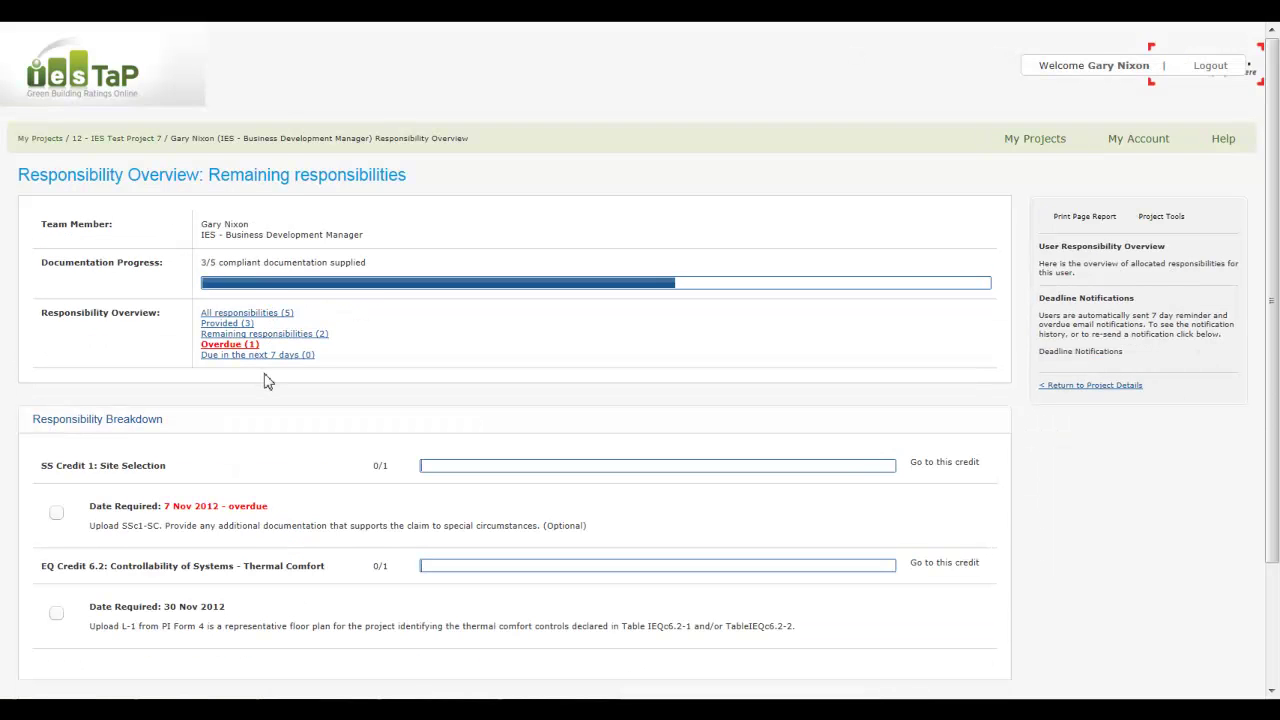
scroll(288, 500, down, 1)
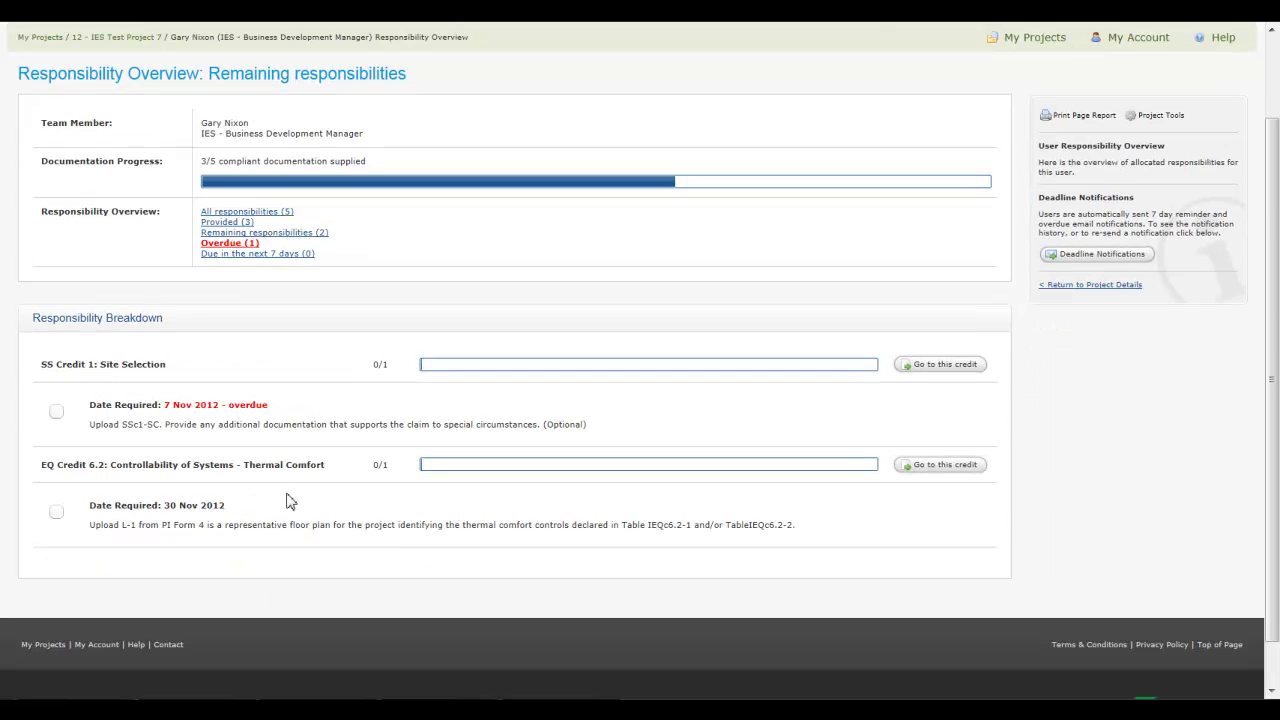
click(940, 464)
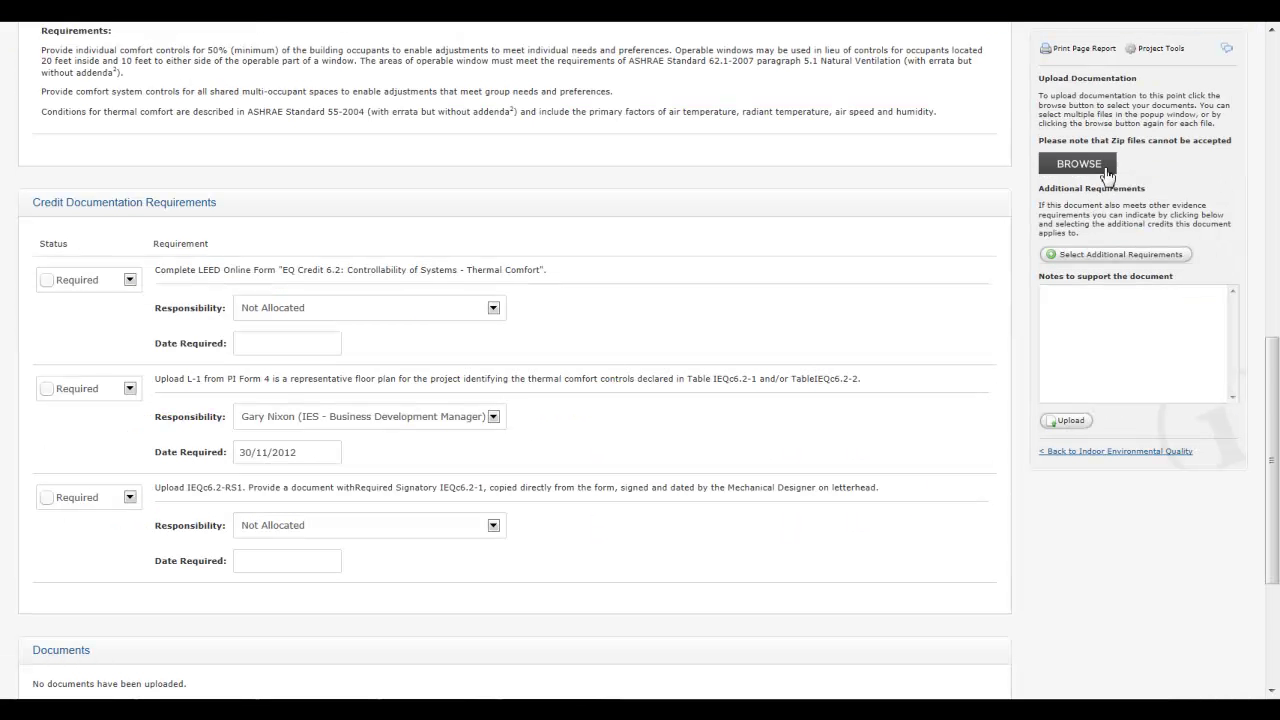
Step: Upload Floor plan.pdf and Floorplan.dwg to EQ Credit 6.2 with a supporting documentation note
click(1080, 164)
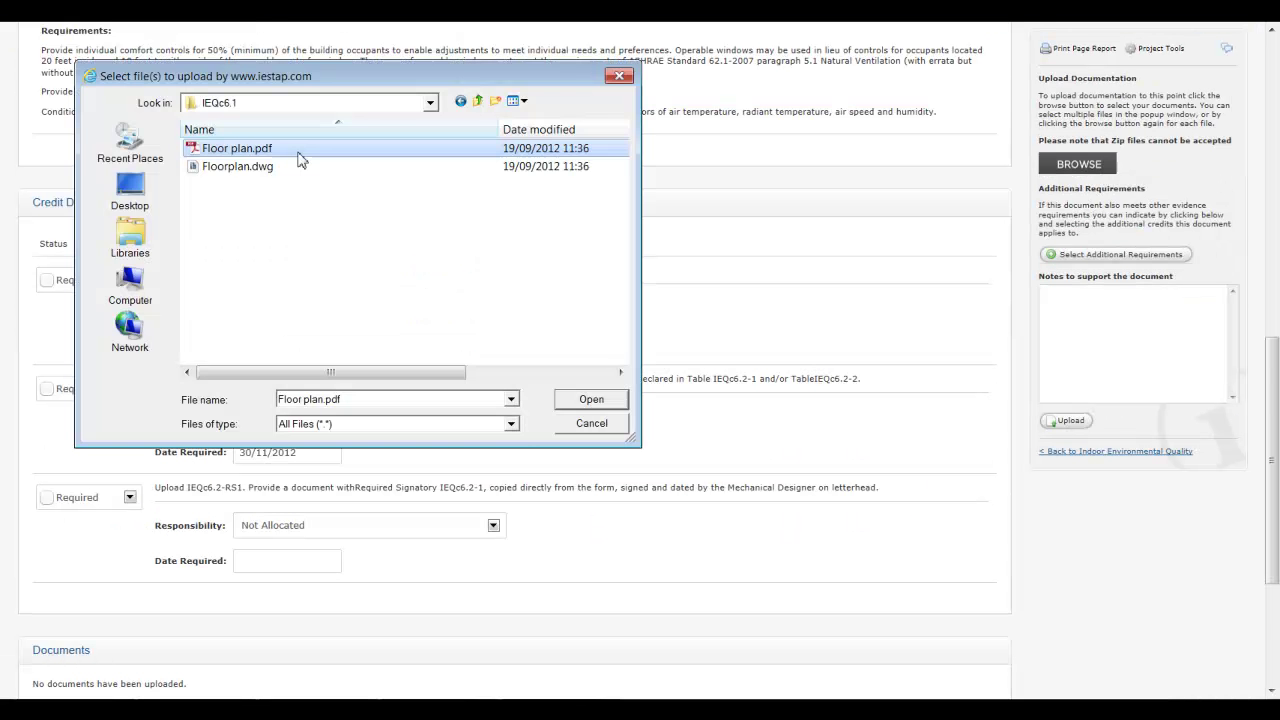
ctrl+click(300, 167)
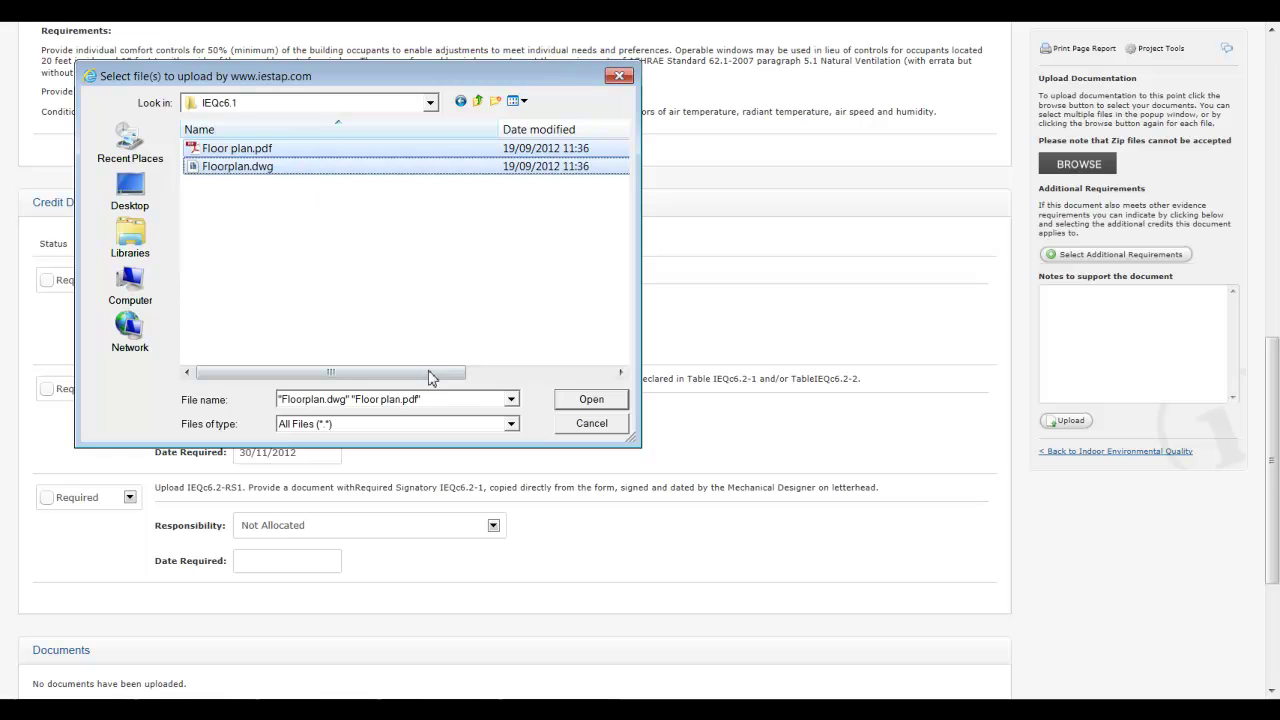
click(580, 404)
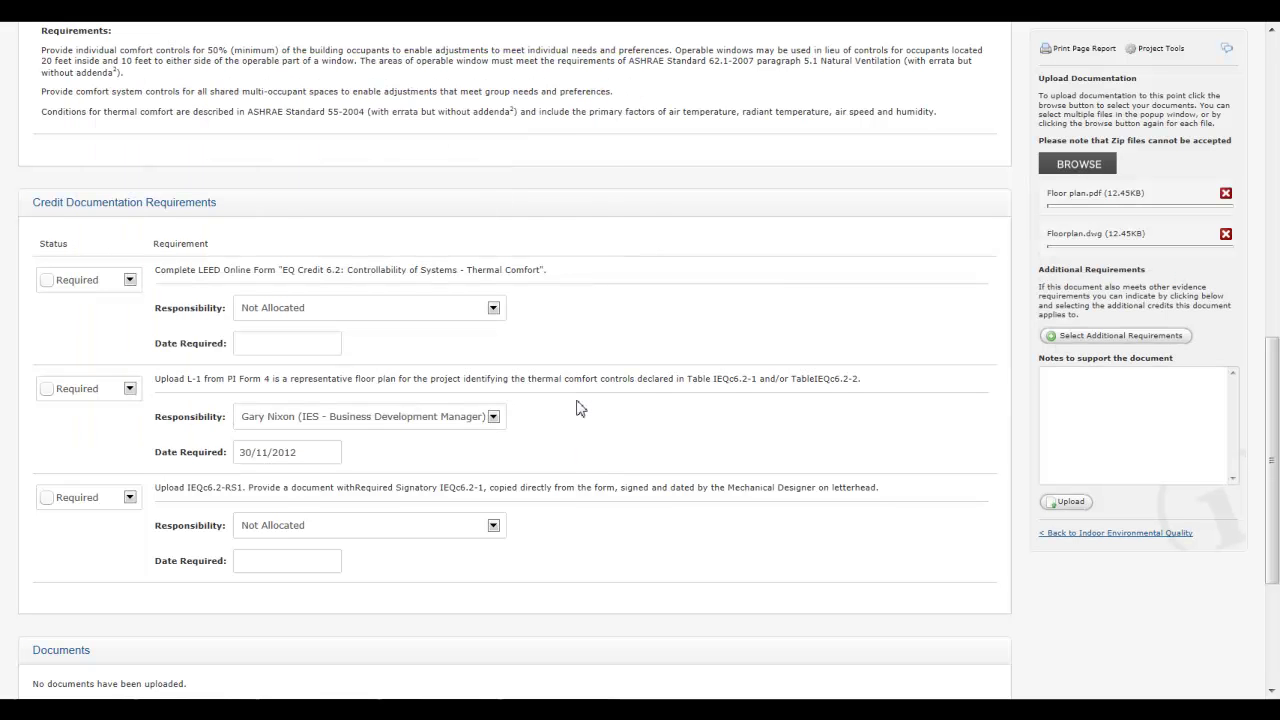
click(1071, 337)
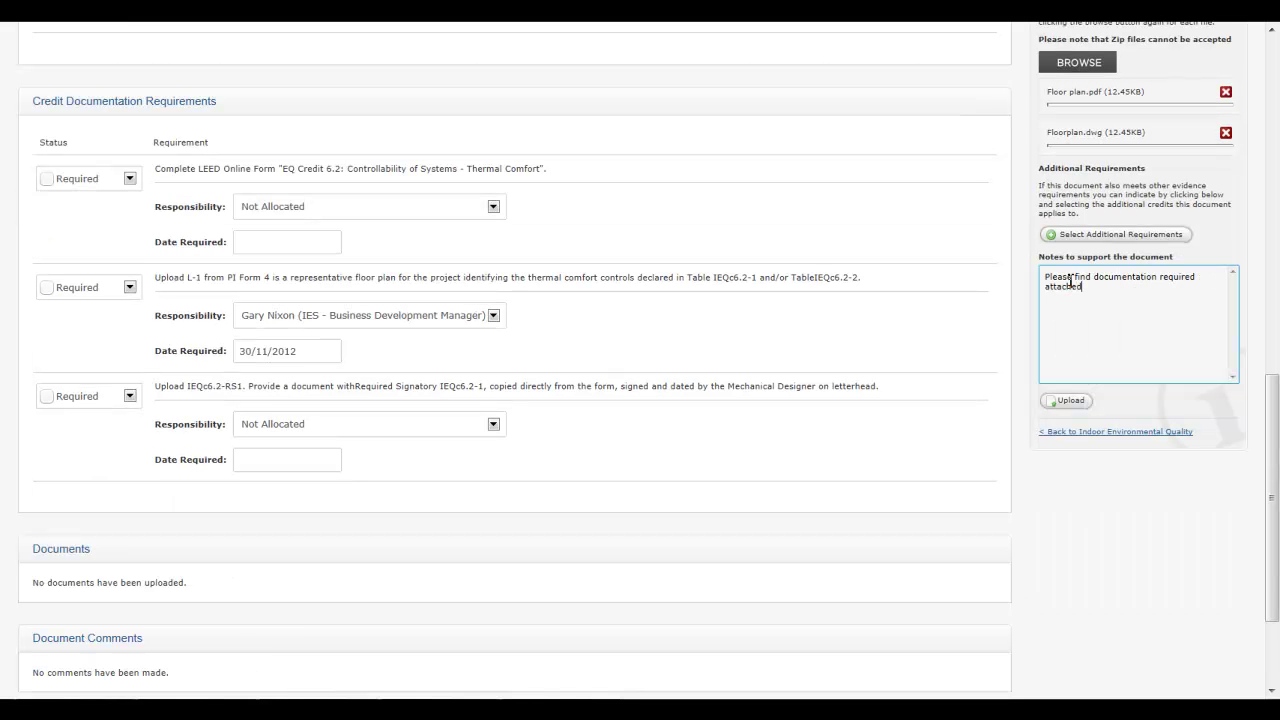
click(1067, 402)
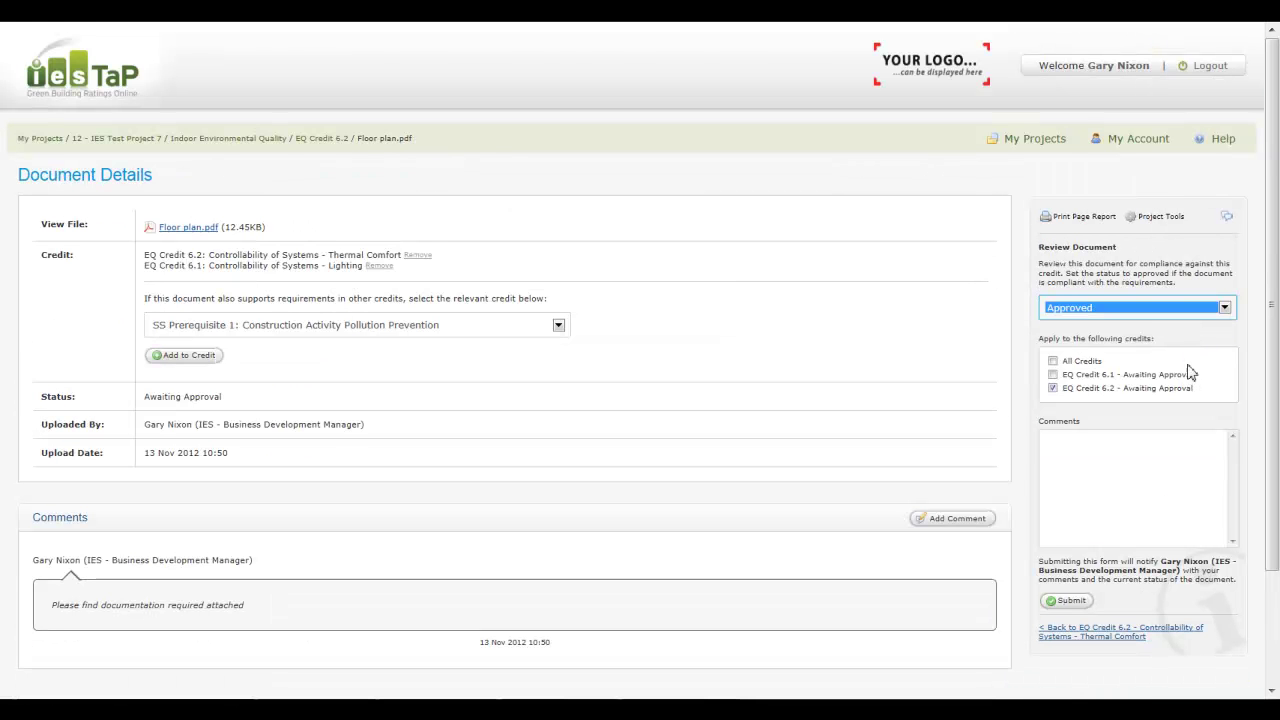
Step: Approve Floor plan.pdf with a comment and mark the floor plan requirement Fully Provided
click(1101, 443)
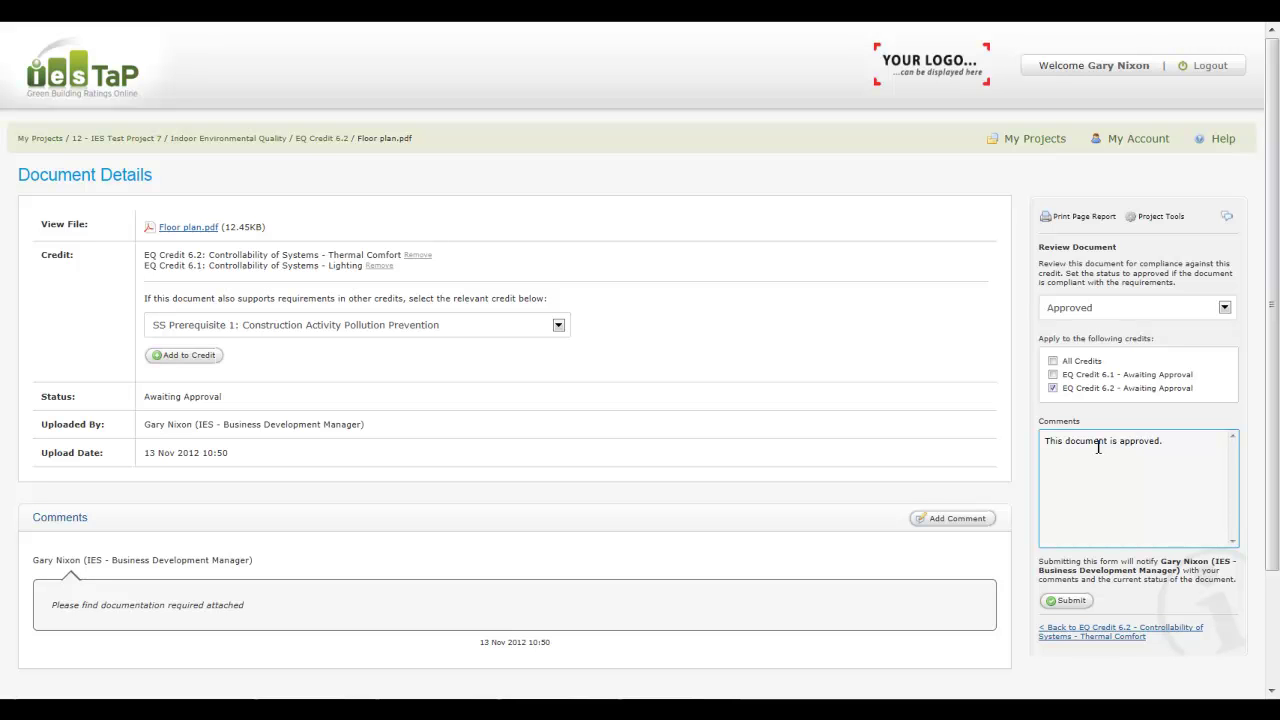
click(1054, 602)
click(58, 400)
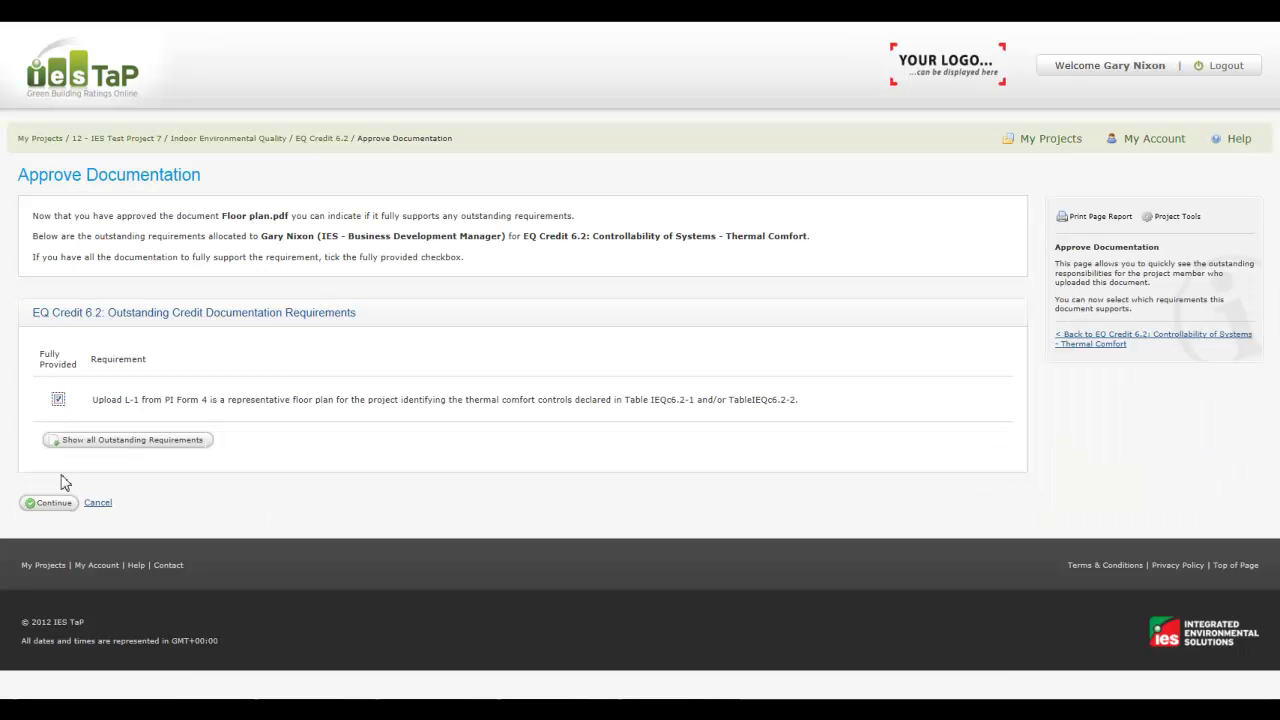
click(55, 503)
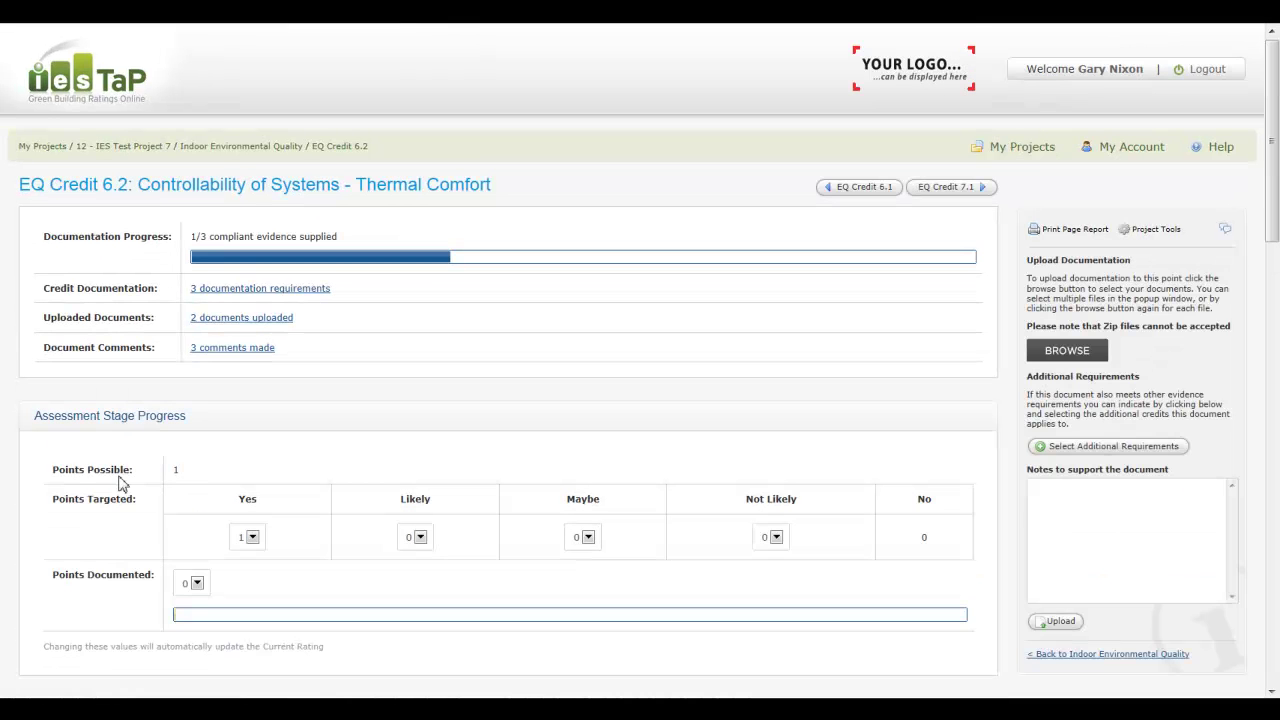
Step: Link Floor plan.pdf to Upload L-1 in the EQ Credit 6.2 LEED Online form and save
scroll(166, 457, down, 5)
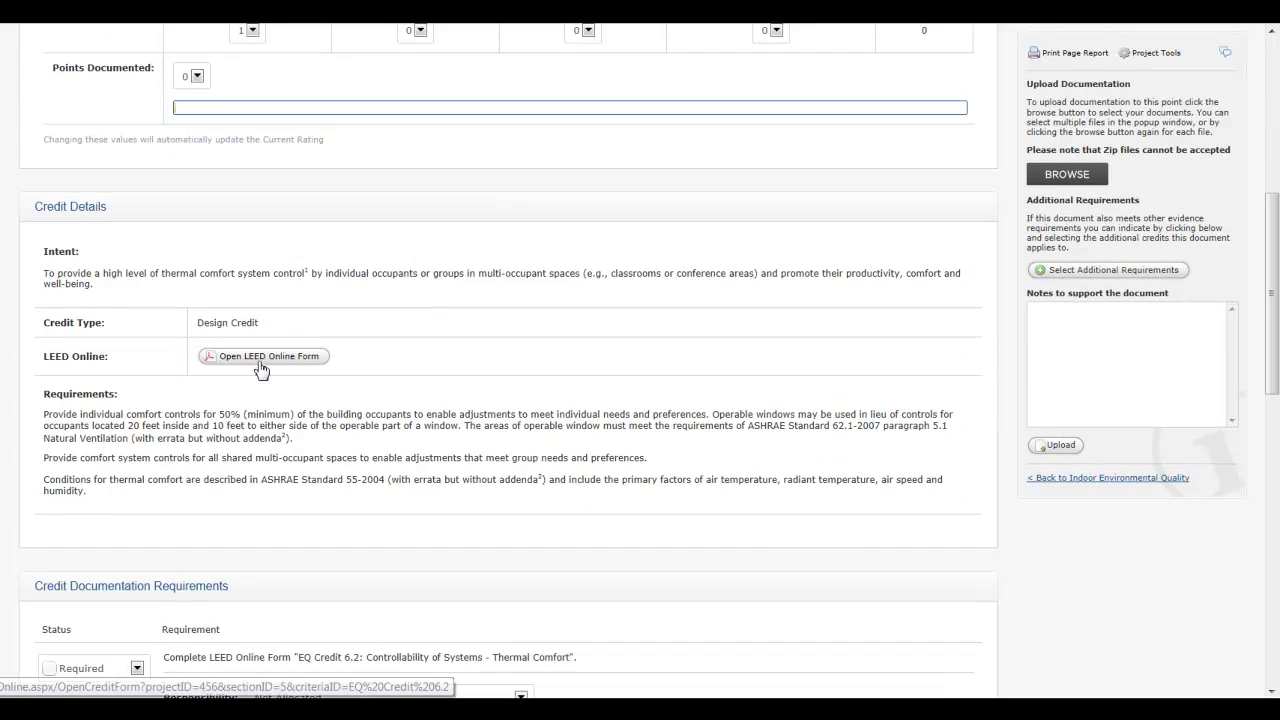
click(262, 357)
scroll(120, 286, down, 2)
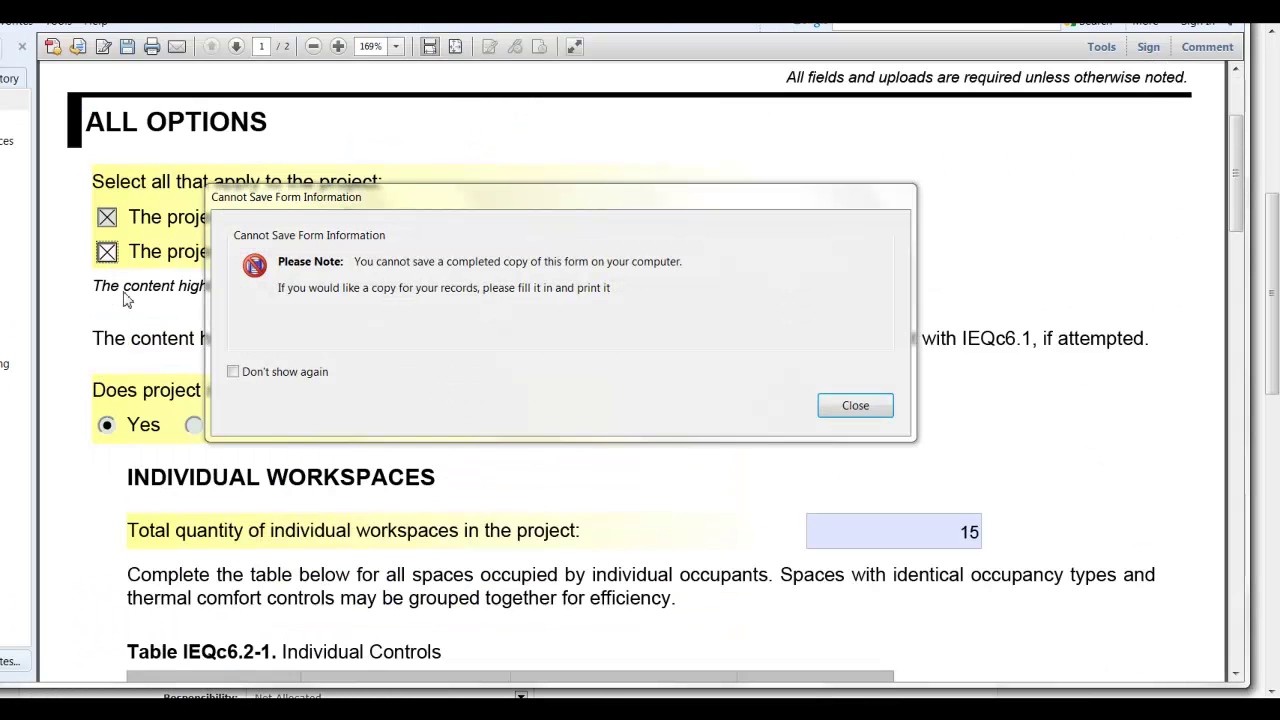
click(855, 403)
scroll(352, 372, down, 10)
click(352, 372)
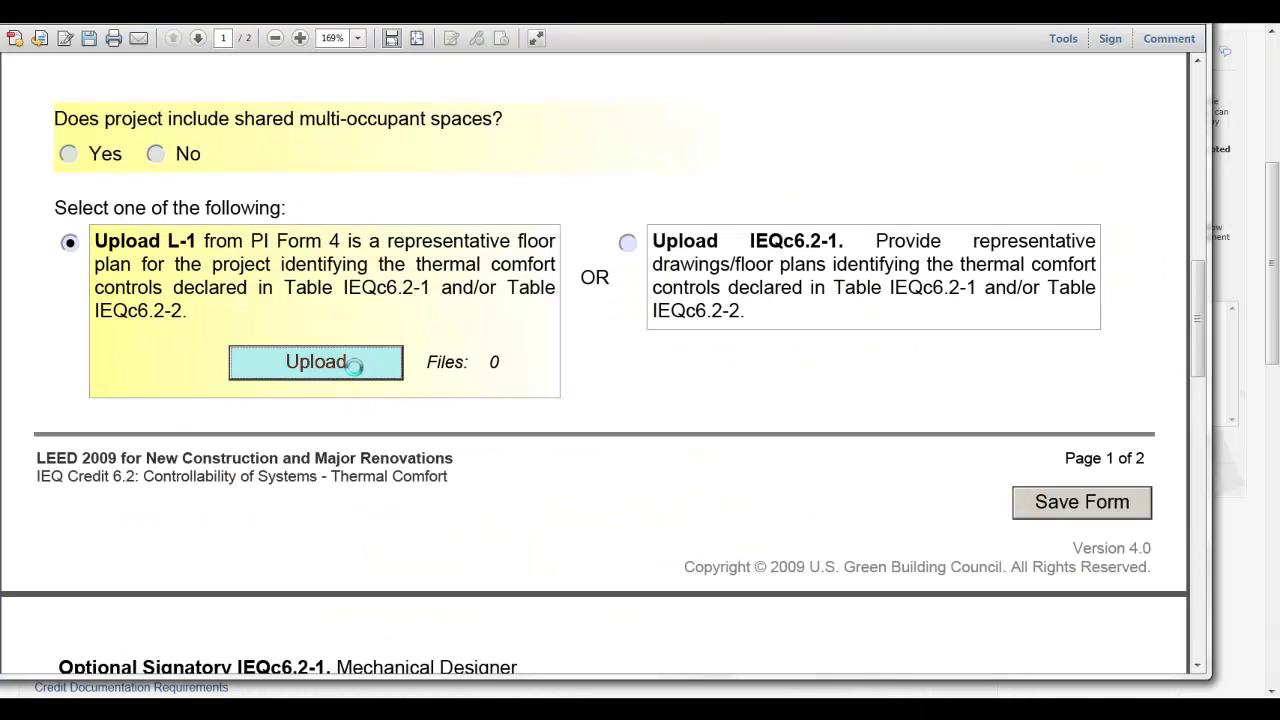
click(58, 184)
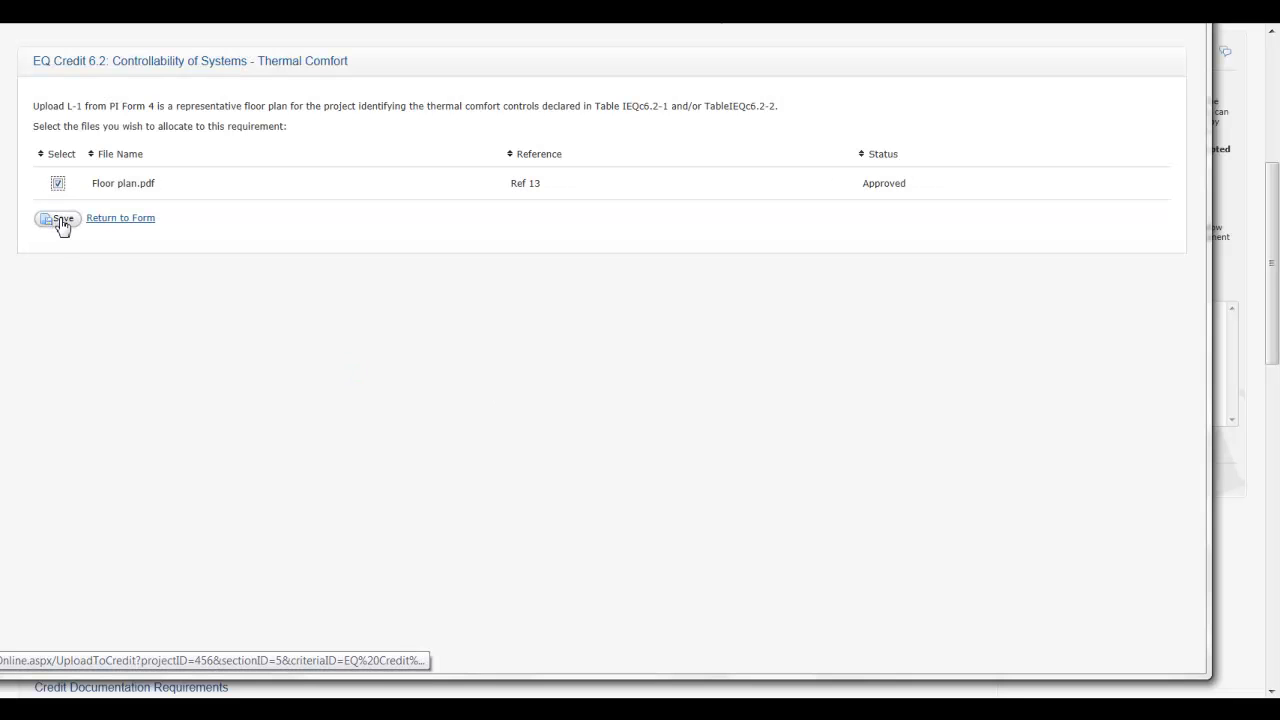
click(62, 221)
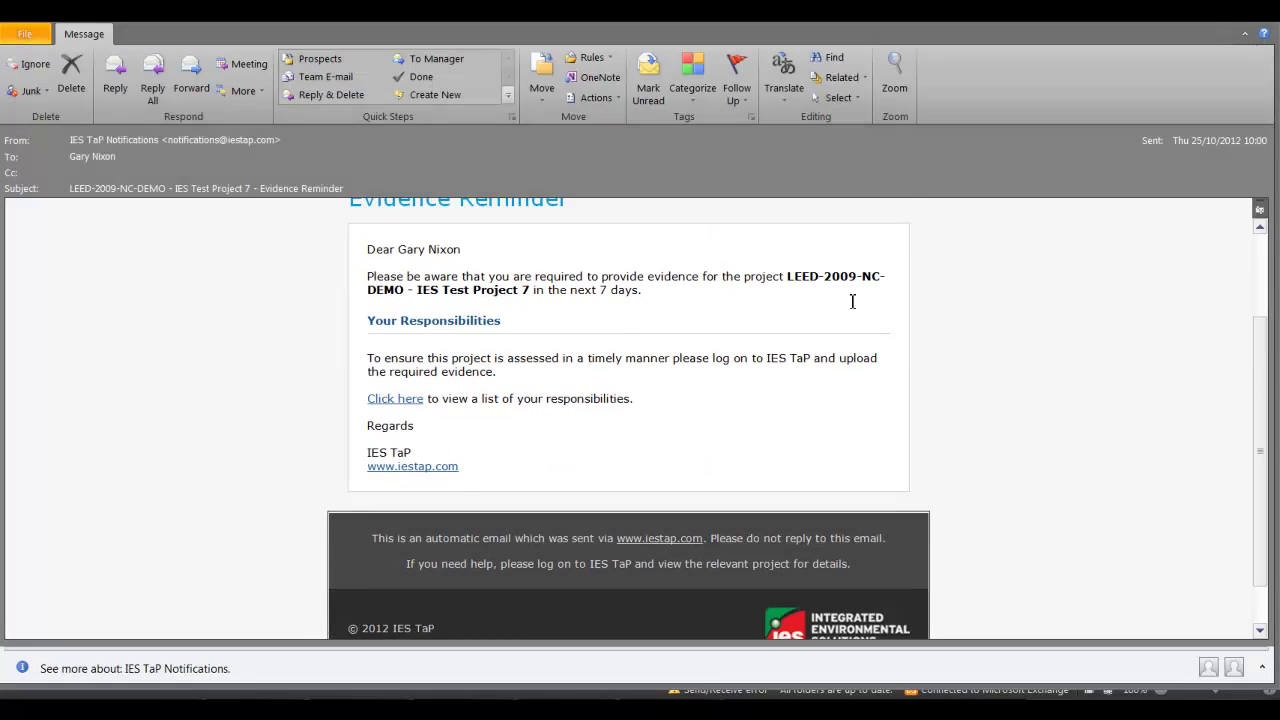
Step: Read through the Evidence Reminder email and the Documentation Overdue notification for IES Test Project 7
scroll(852, 304, down, 2)
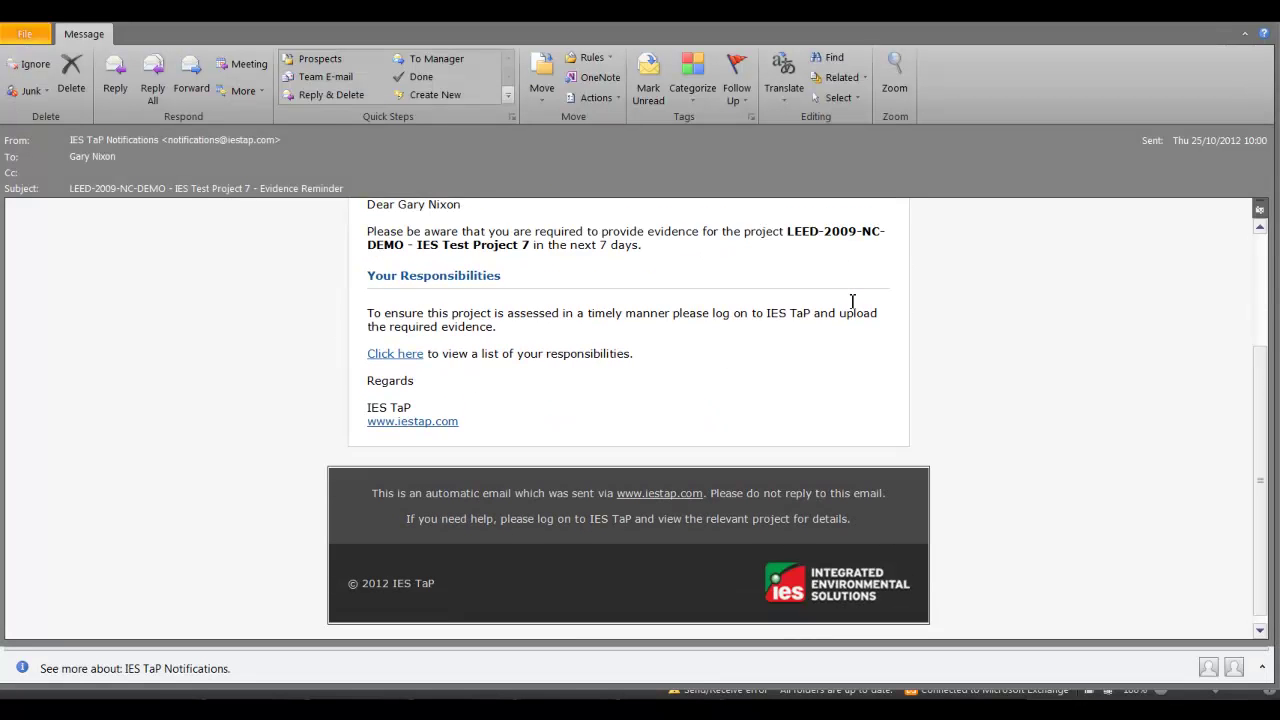
scroll(852, 304, up, 4)
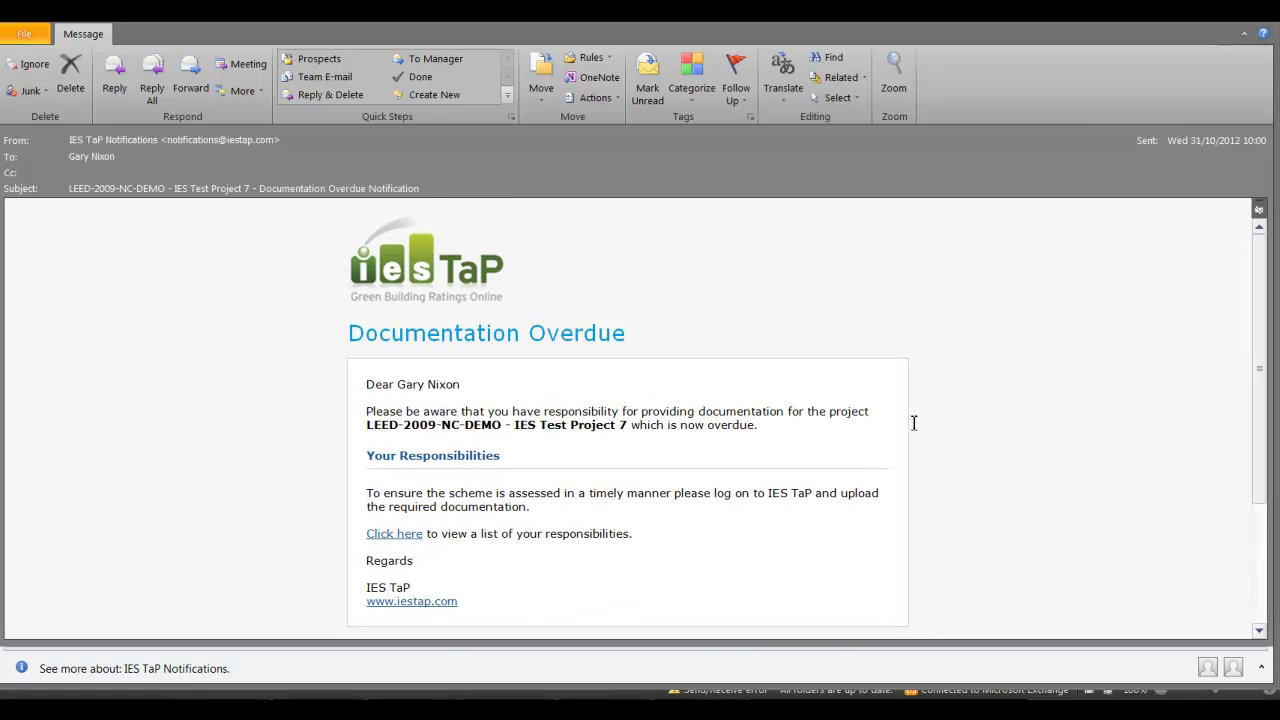
scroll(867, 442, down, 5)
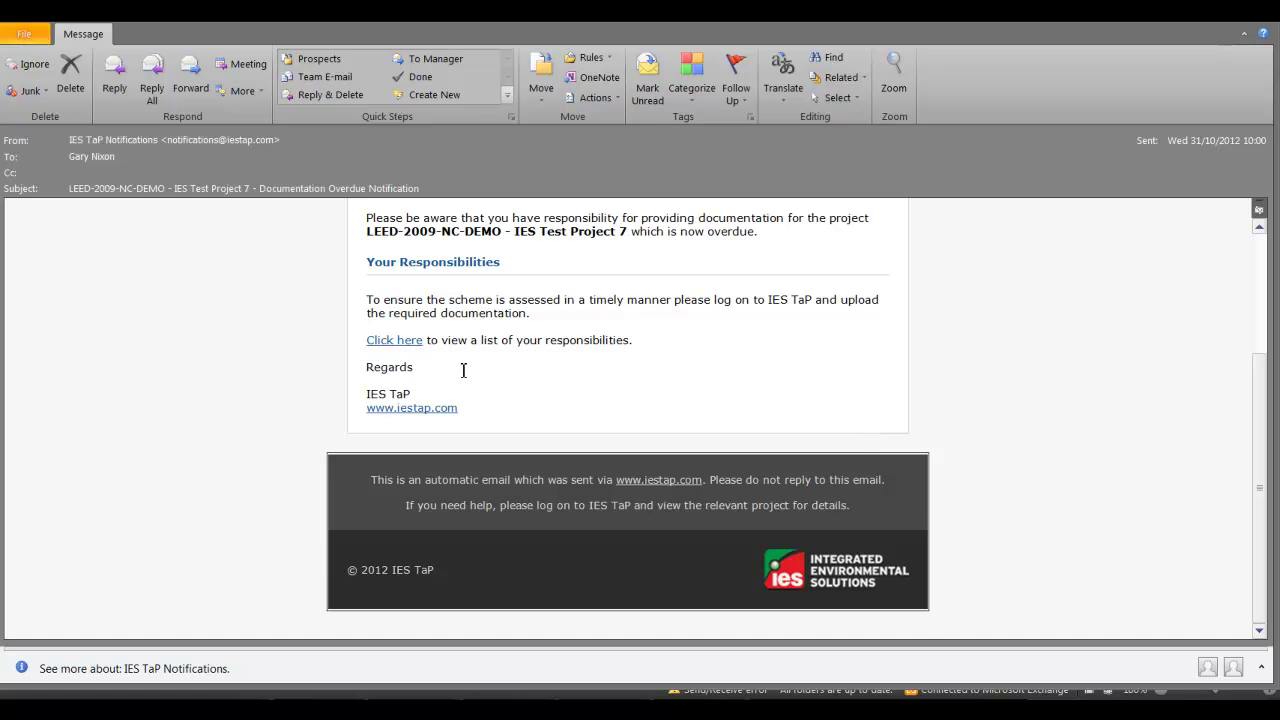
scroll(463, 370, up, 3)
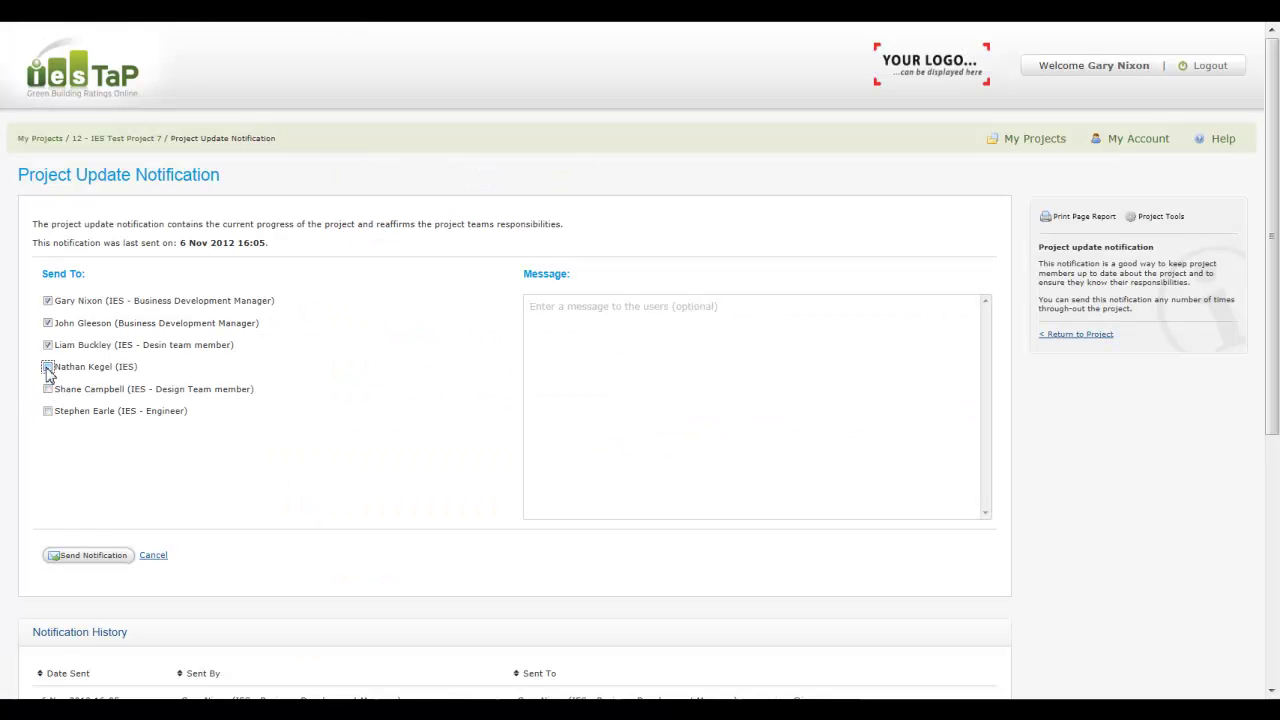
Step: Send the overdue-evidence update to the business development manager, then open Project 7's Report Centre
text(t)
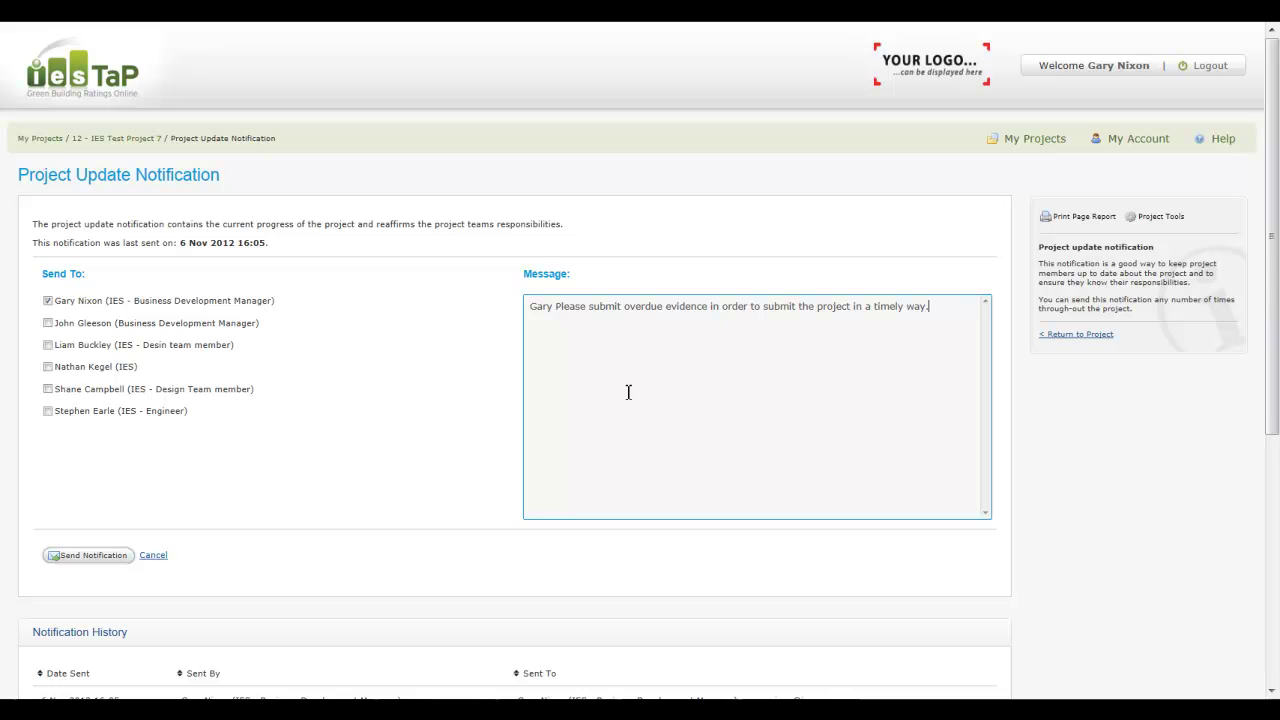
click(108, 560)
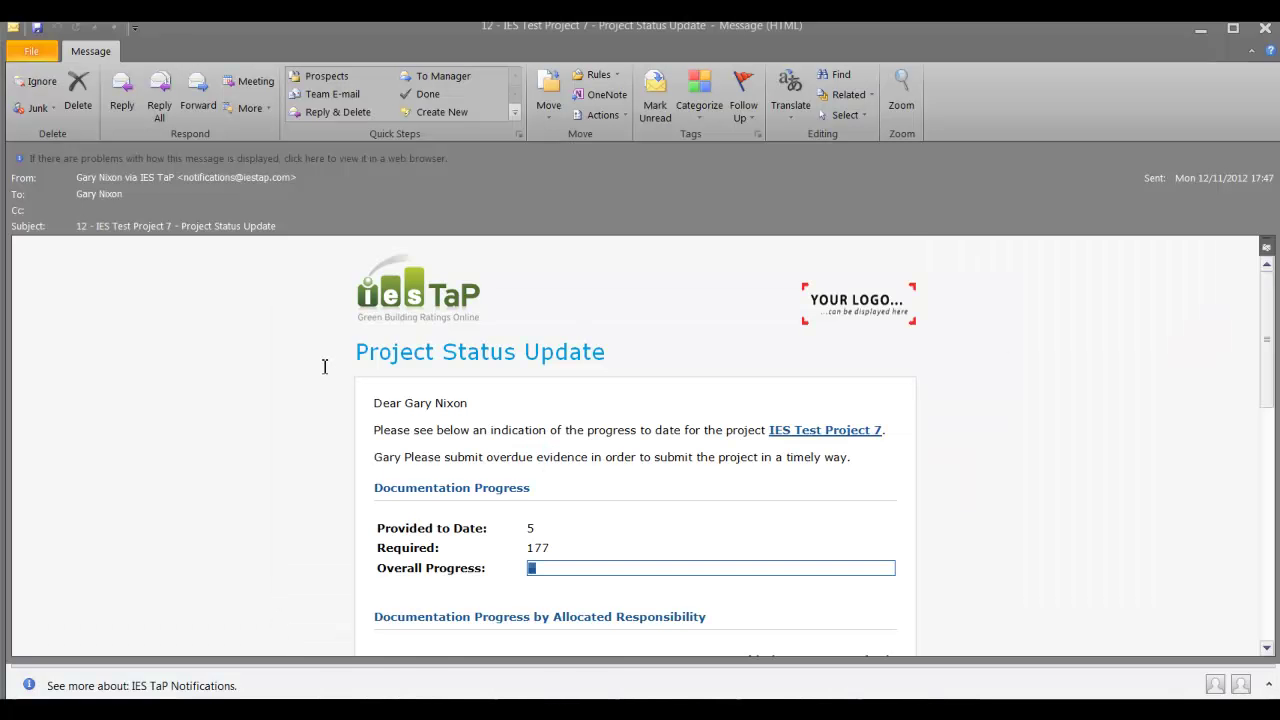
scroll(324, 367, down, 6)
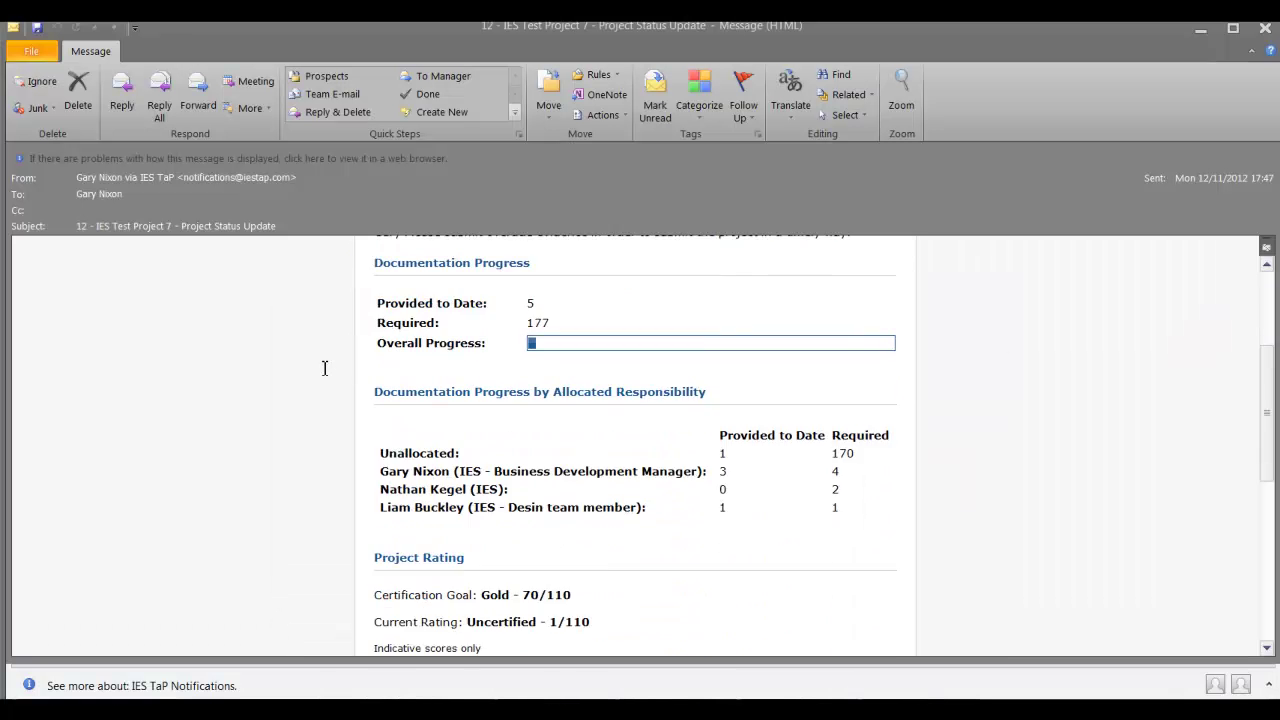
scroll(324, 368, down, 5)
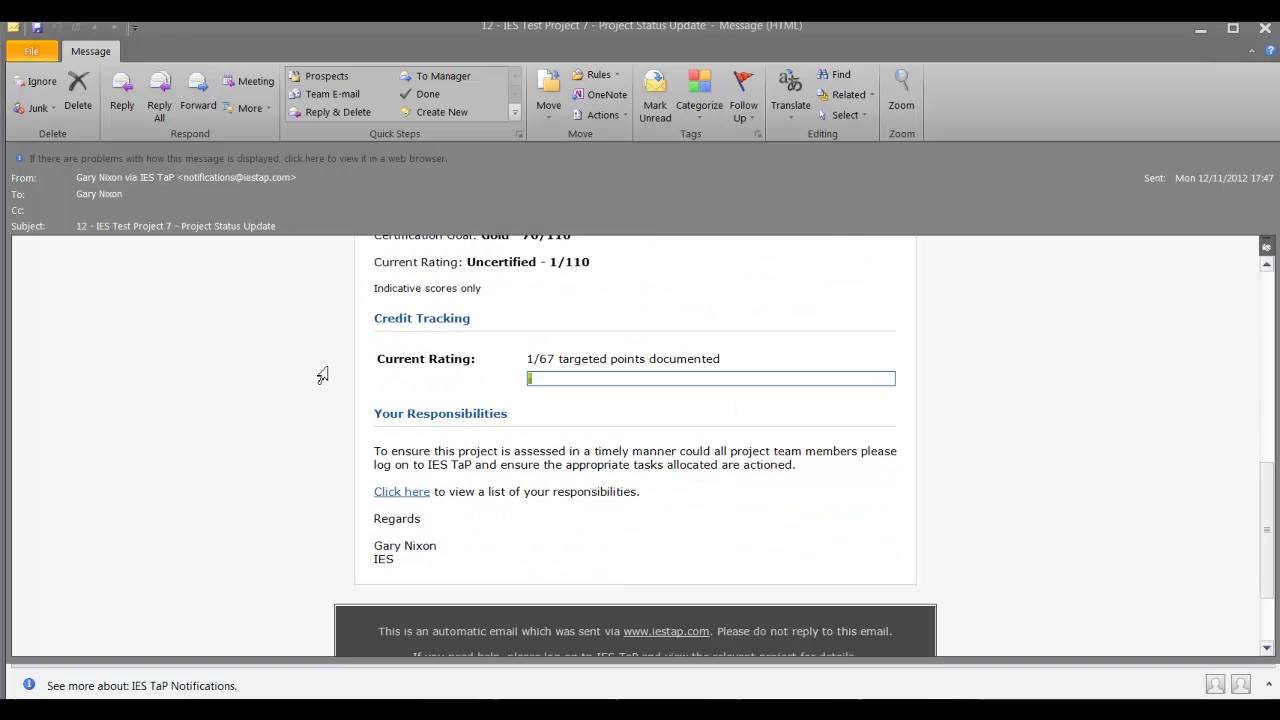
scroll(324, 368, down, 2)
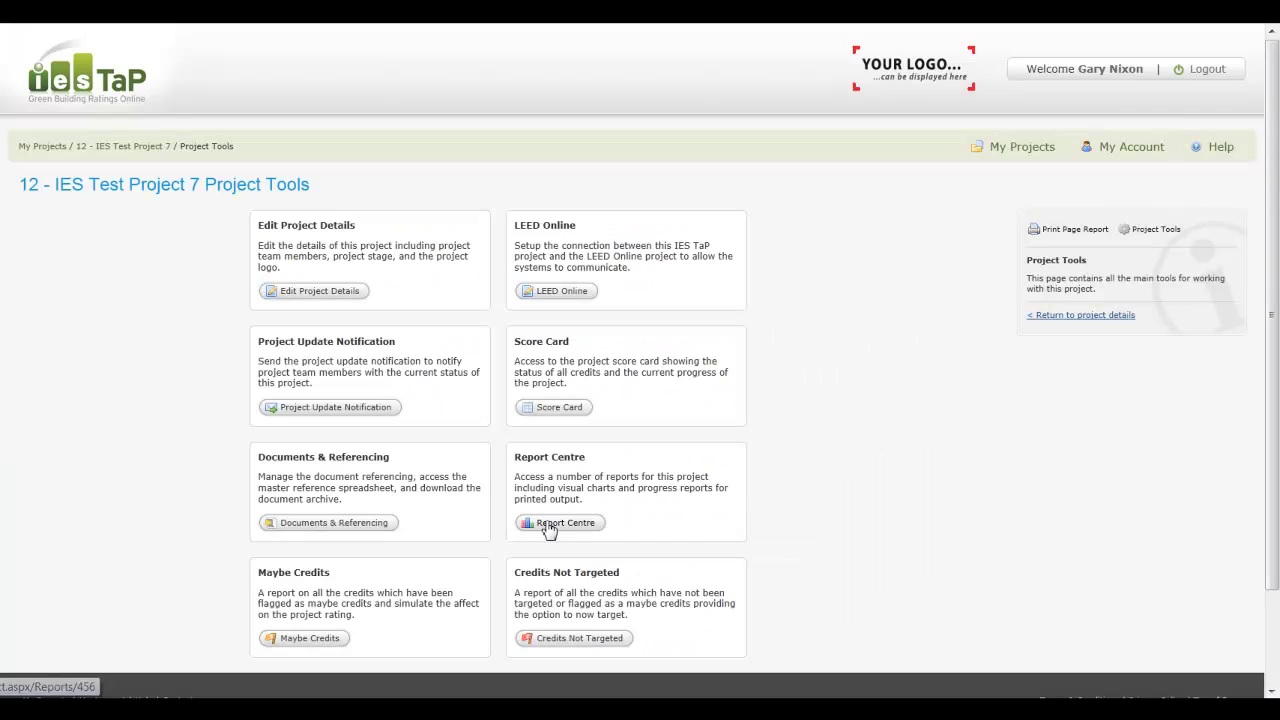
click(548, 527)
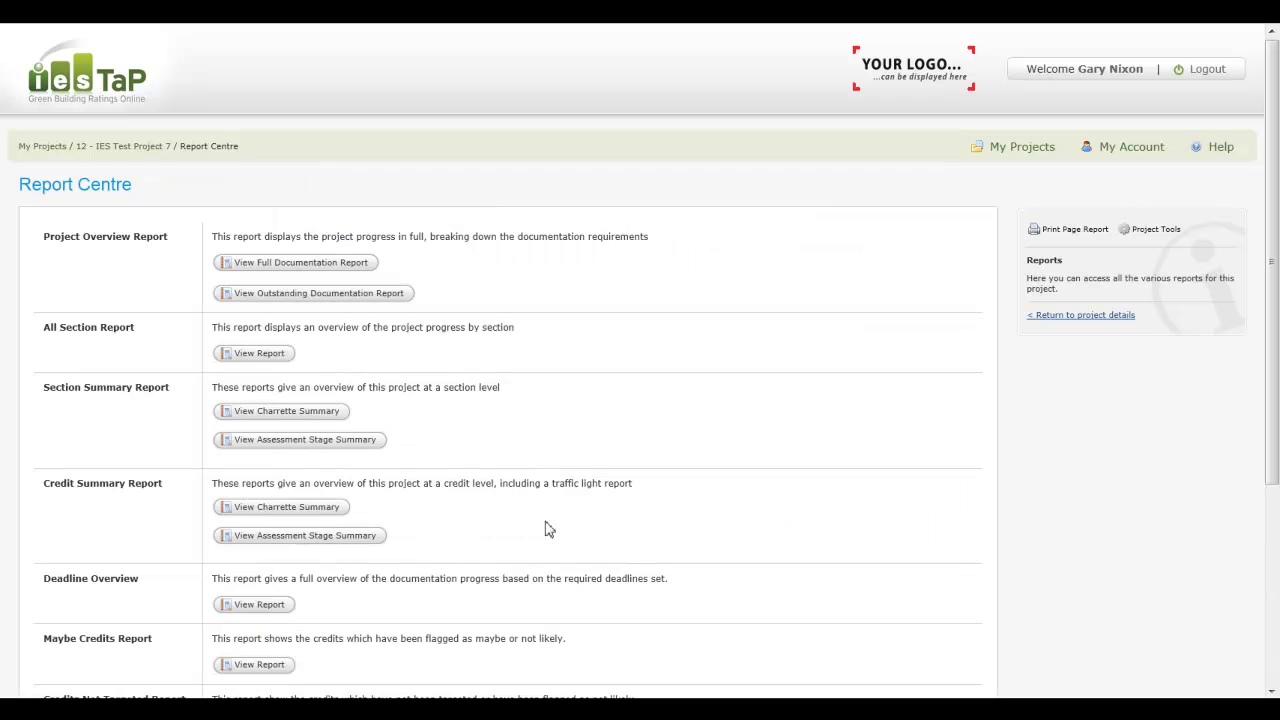
Step: View the Assessment Stage section summary report
click(297, 445)
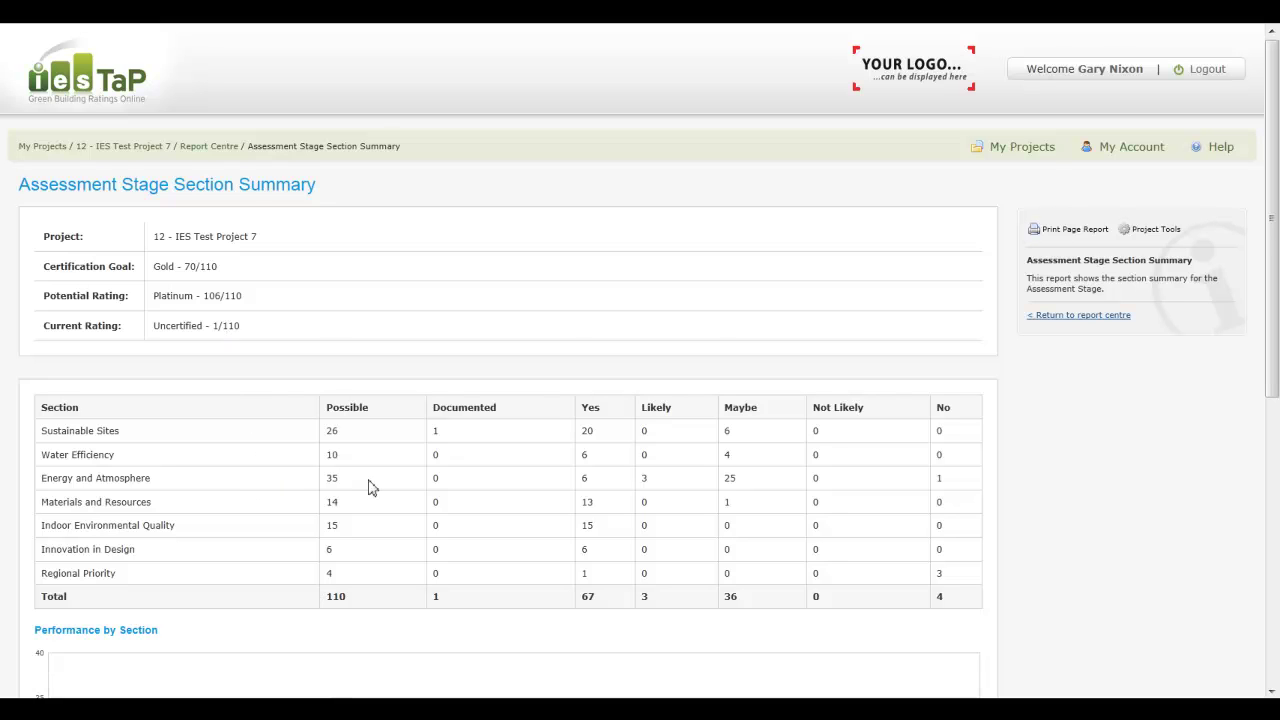
scroll(368, 487, down, 5)
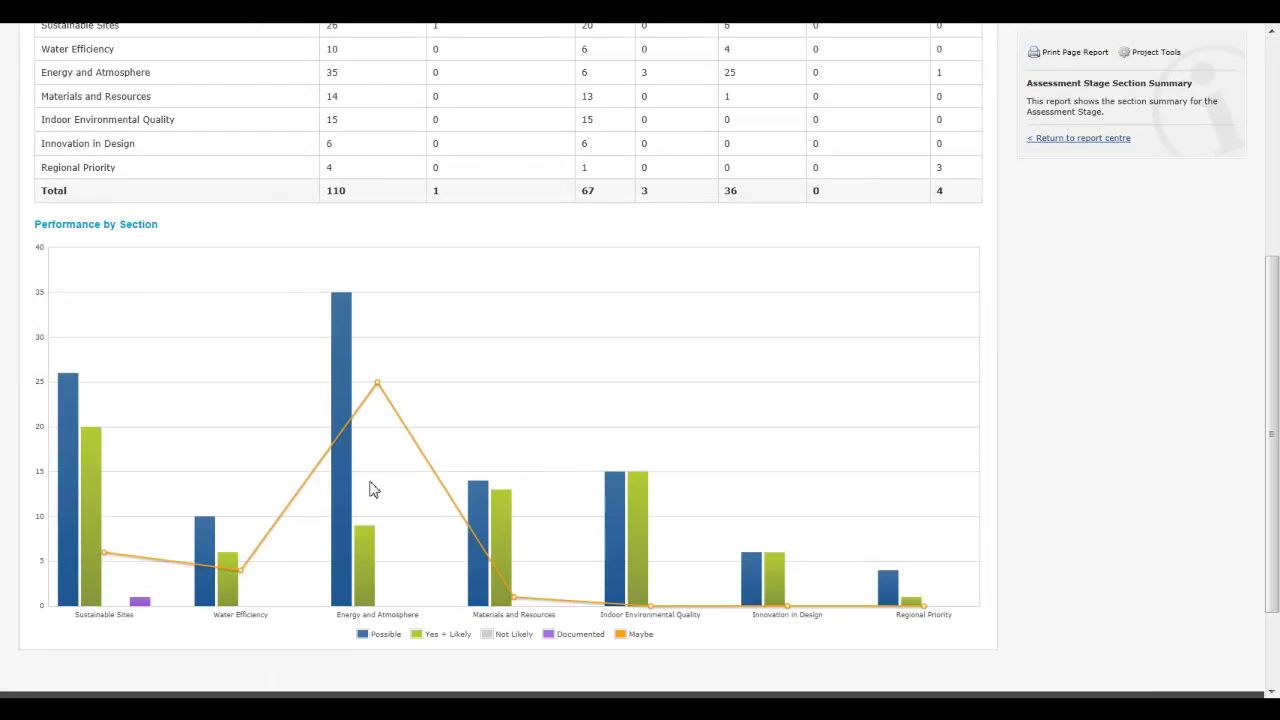
scroll(370, 489, down, 2)
scroll(370, 489, up, 6)
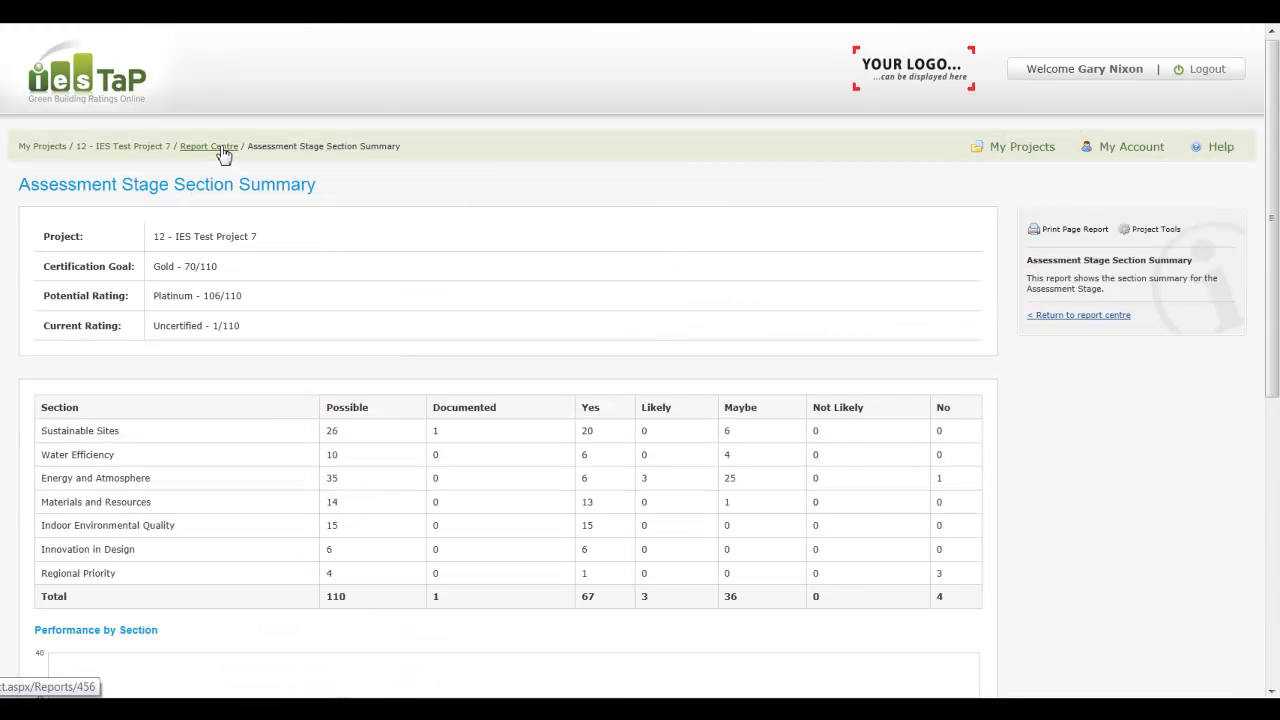
Step: Regenerate the Credit Summary as a traffic light report and show its Print Page Report options
click(1034, 234)
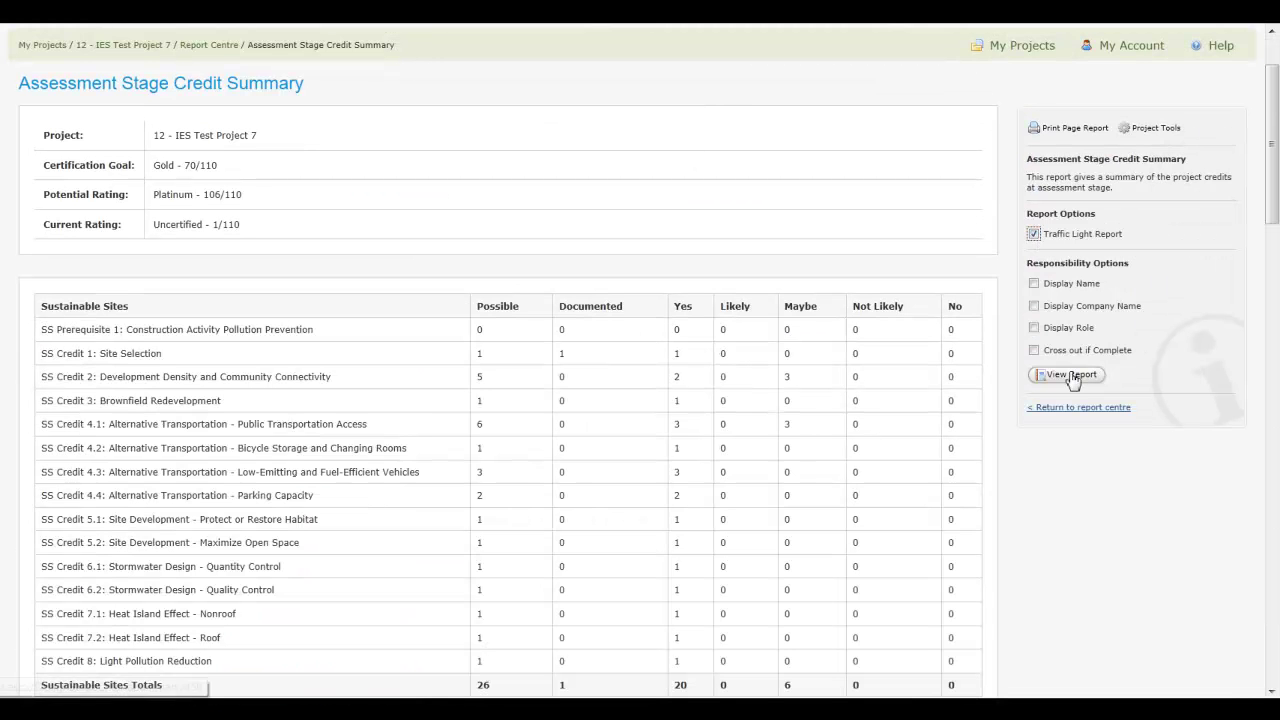
click(1070, 375)
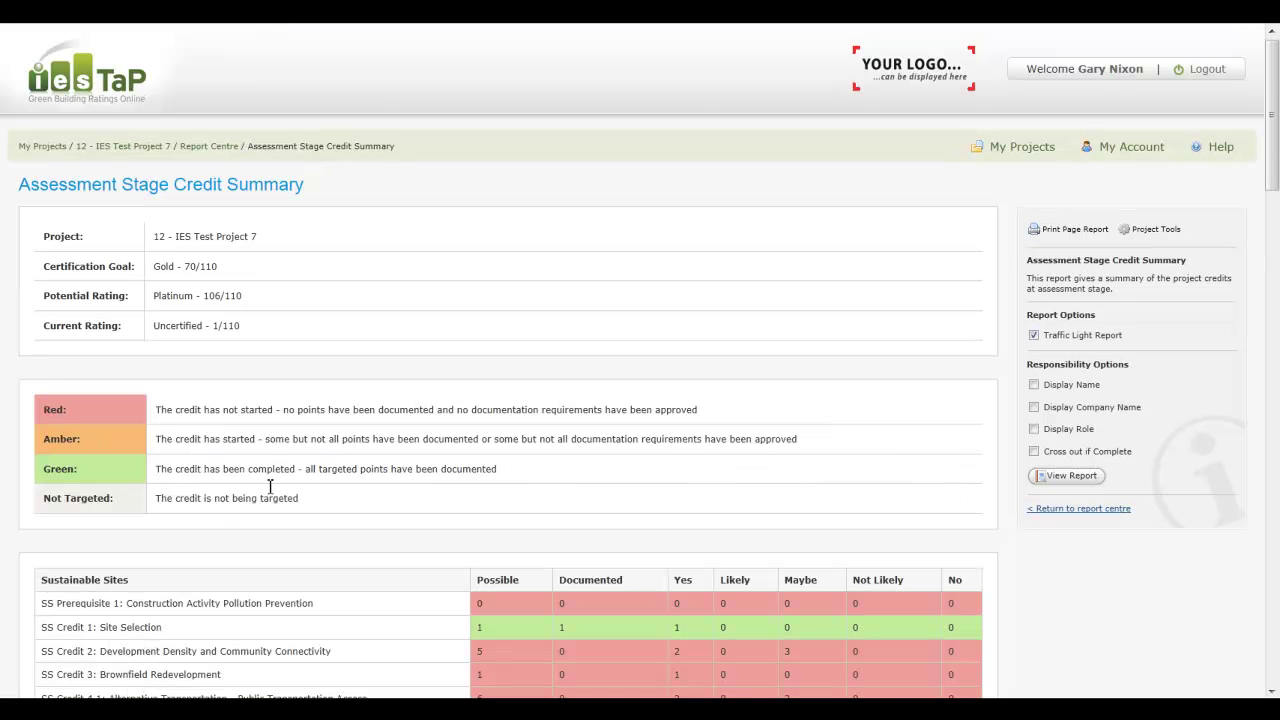
scroll(328, 515, down, 7)
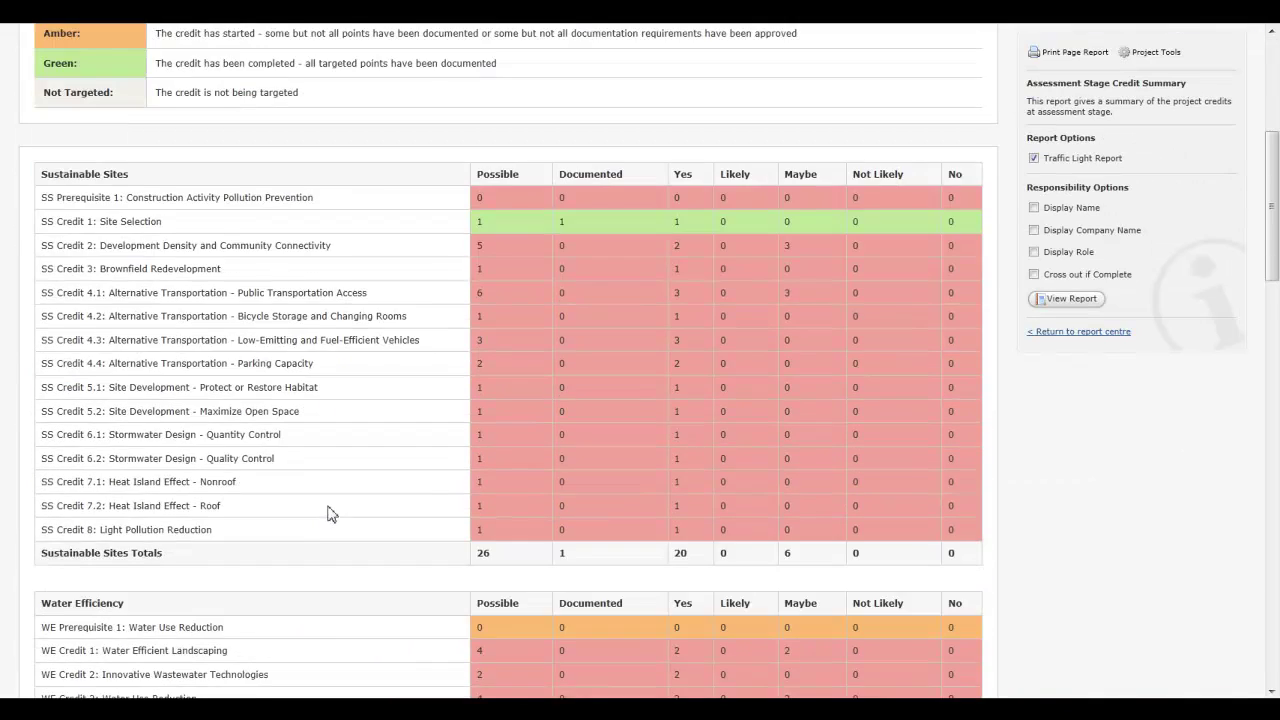
scroll(333, 512, down, 7)
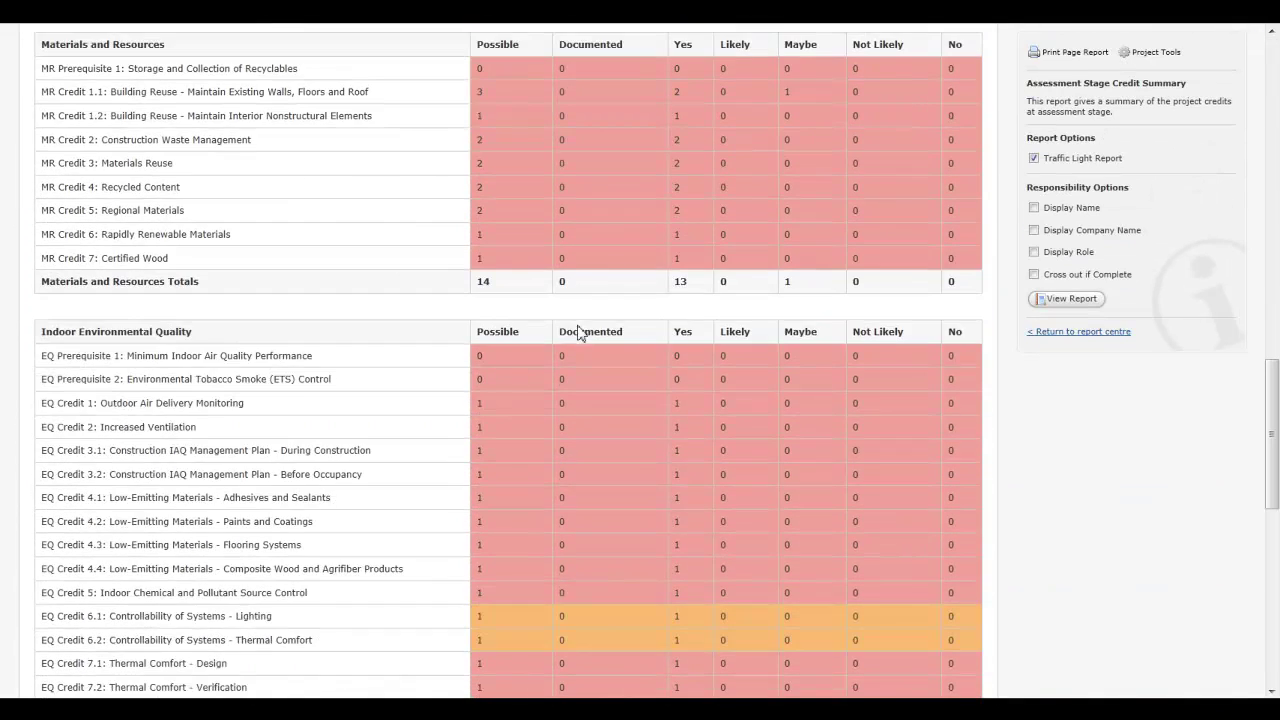
click(1068, 52)
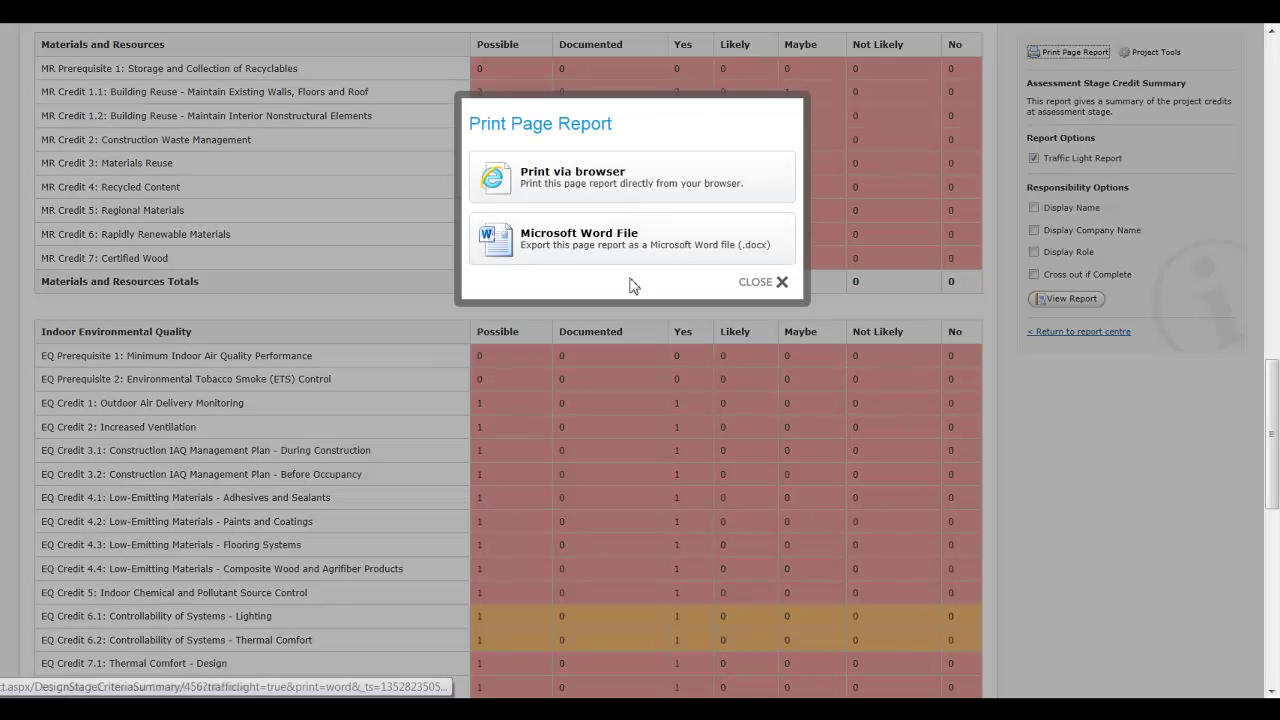